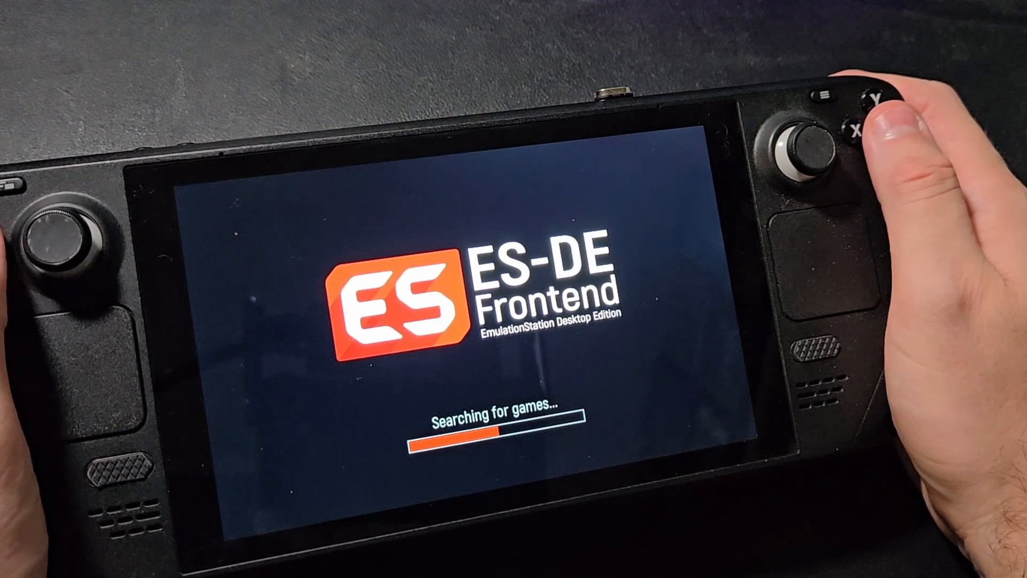
key("Right")
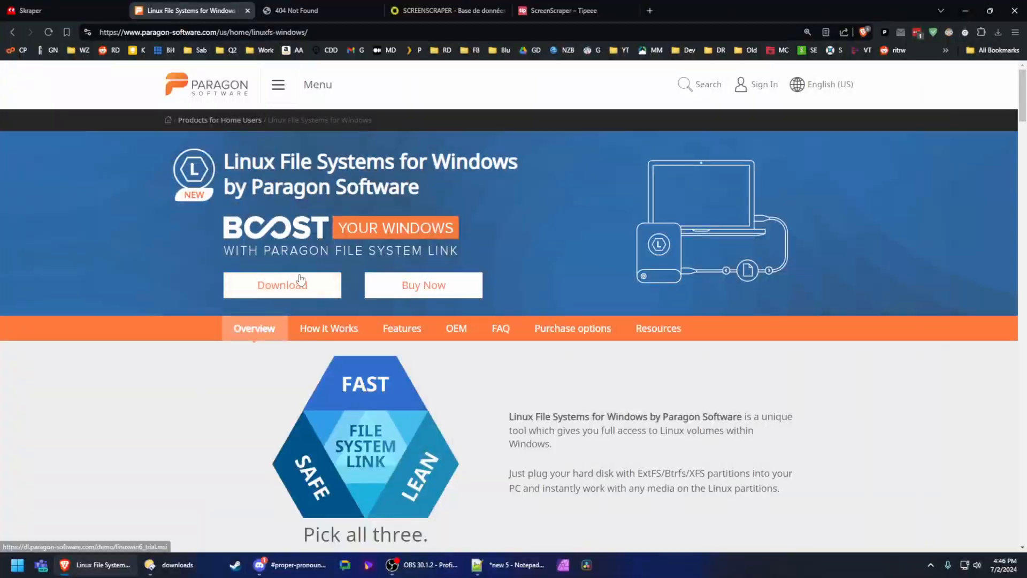
Step: Request the Linux File Systems for Windows download from Paragon, and save esdeskraper.zip from monroeworld.com/steamdeck to the downloads folder
left_click(300, 286)
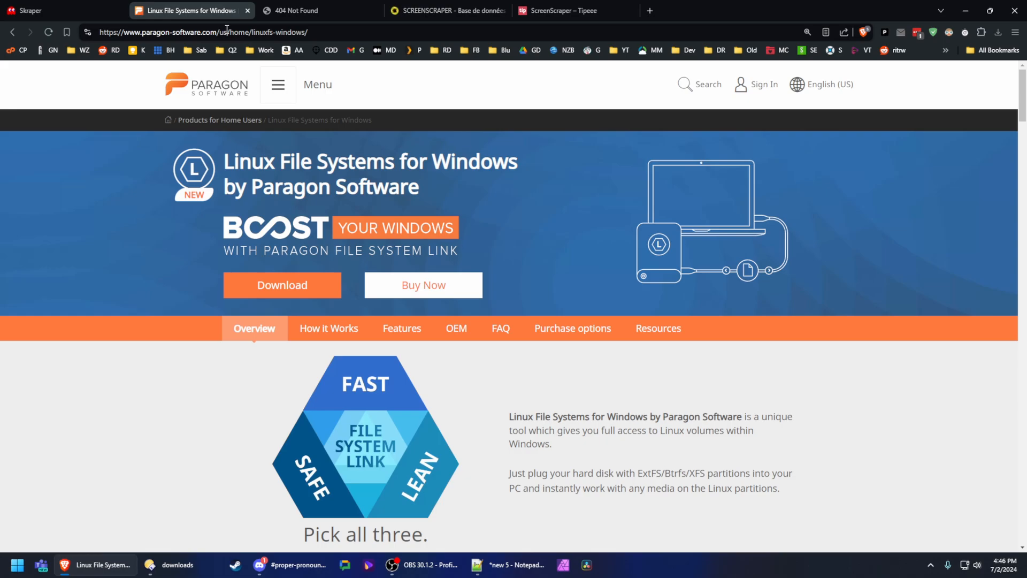
left_click(311, 14)
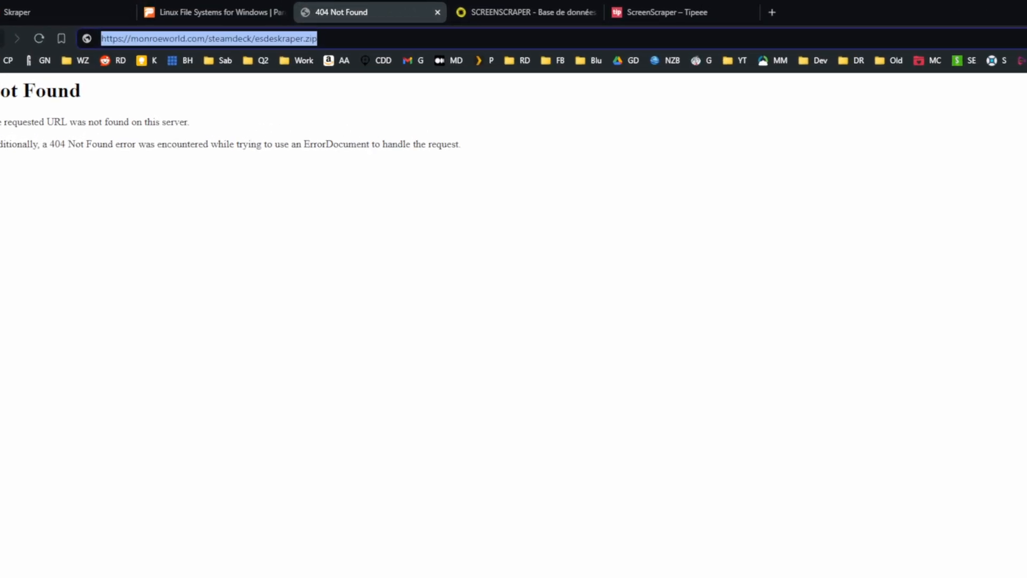
key("Return")
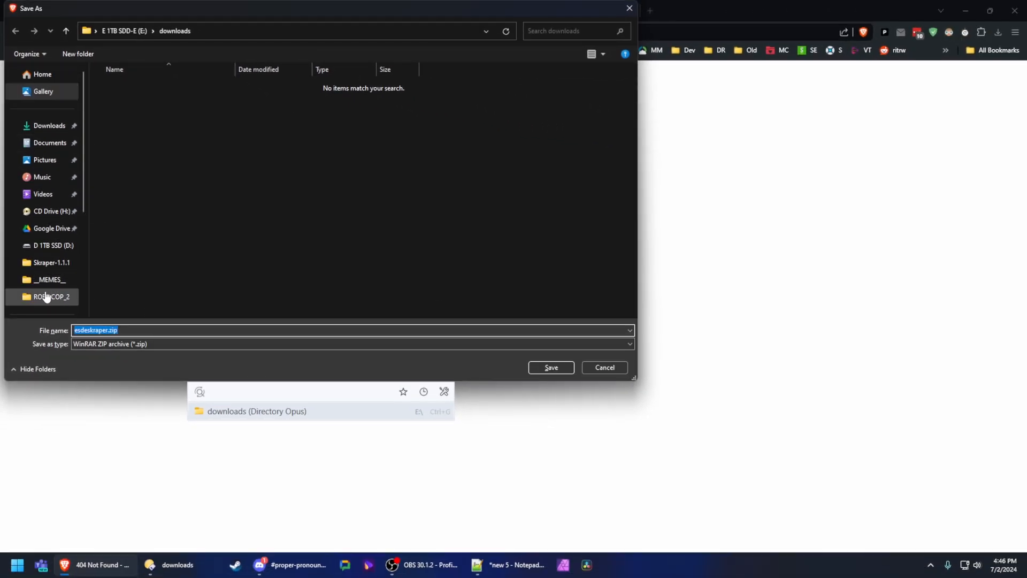
left_click(551, 367)
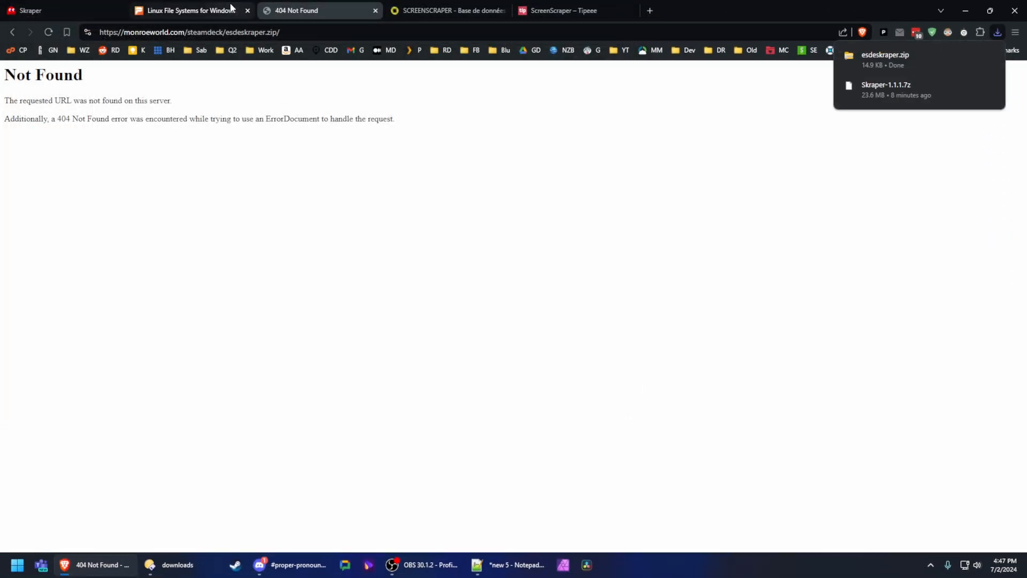
Step: Review the member details on the ScreenScraper site and the support options on its Tipeee page
left_click(461, 11)
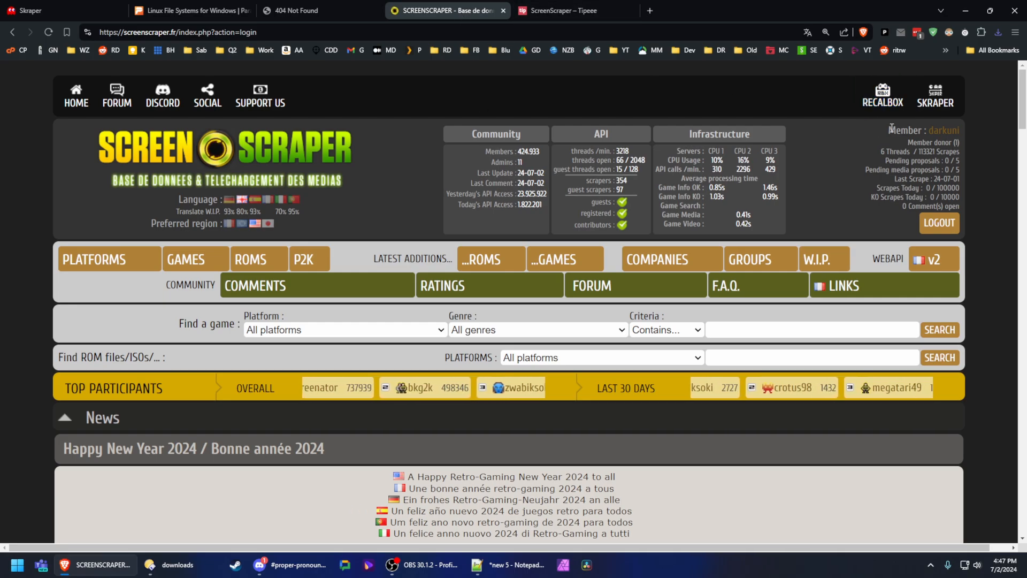
left_click_drag(886, 130, 959, 154)
left_click(589, 13)
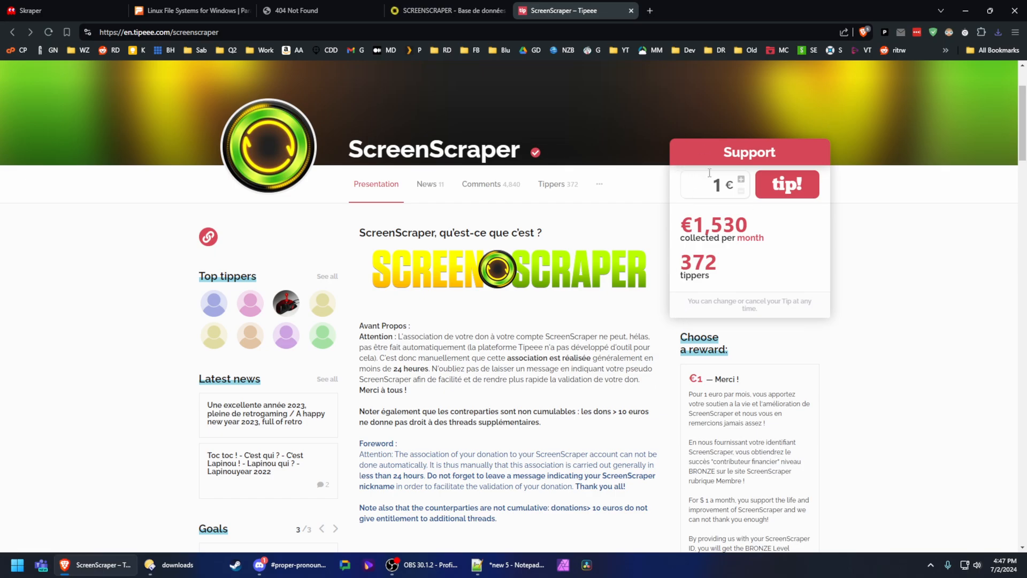
scroll(709, 173, "up", 2)
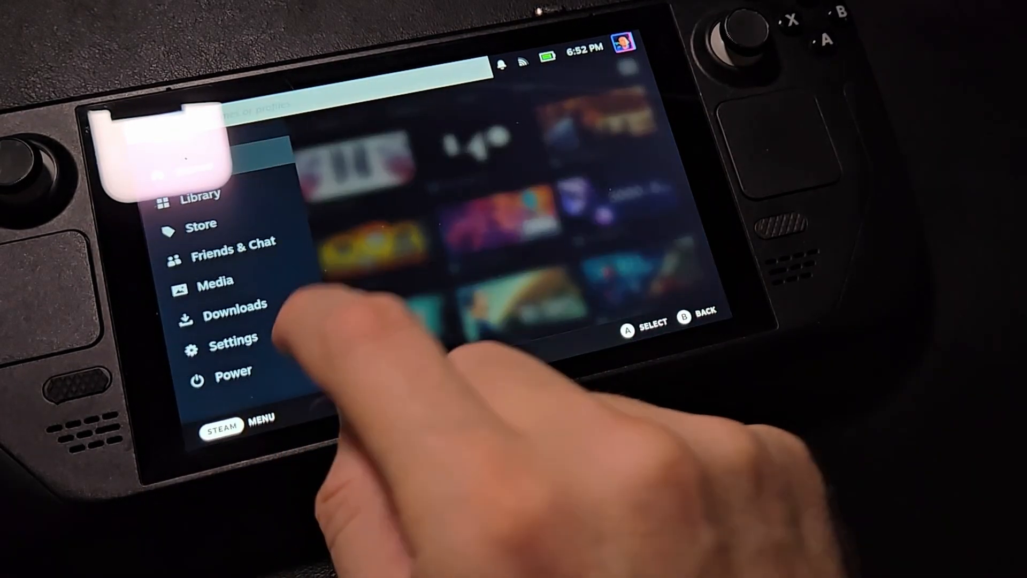
left_click(233, 373)
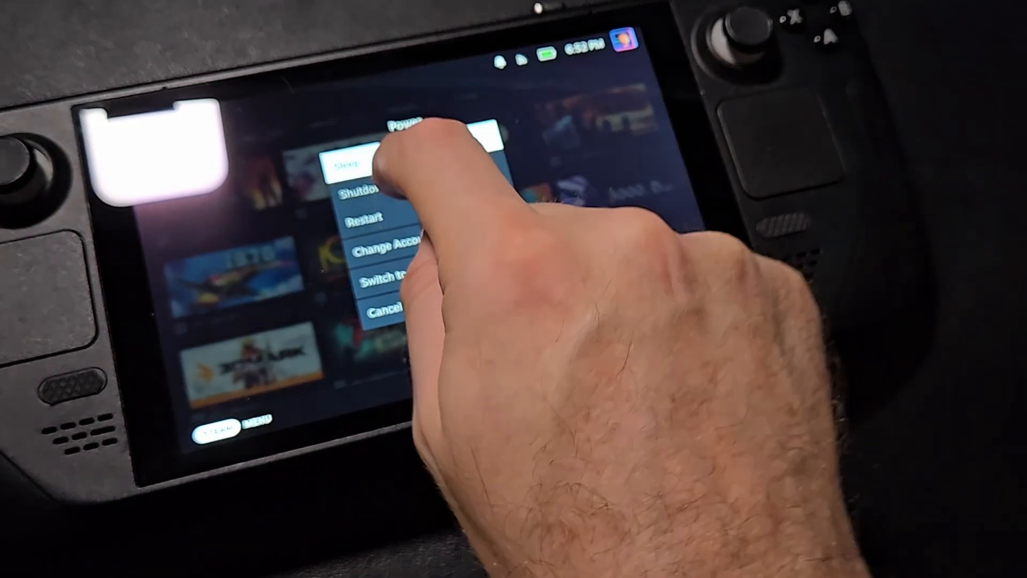
left_click(367, 191)
left_click(333, 267)
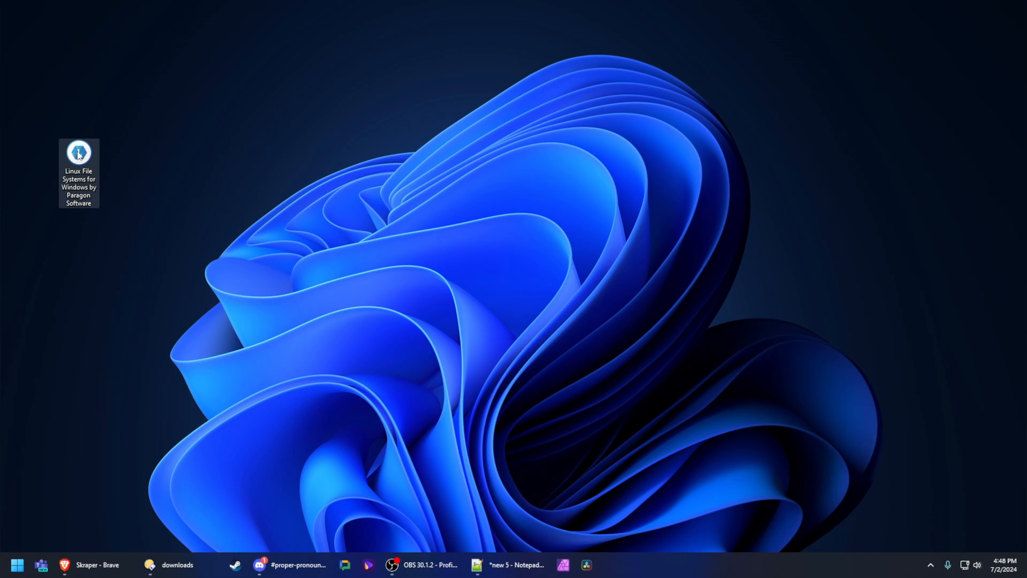
Step: Launch Linux File Systems for Windows and turn off automatic mounting for Volume1
double_click(79, 154)
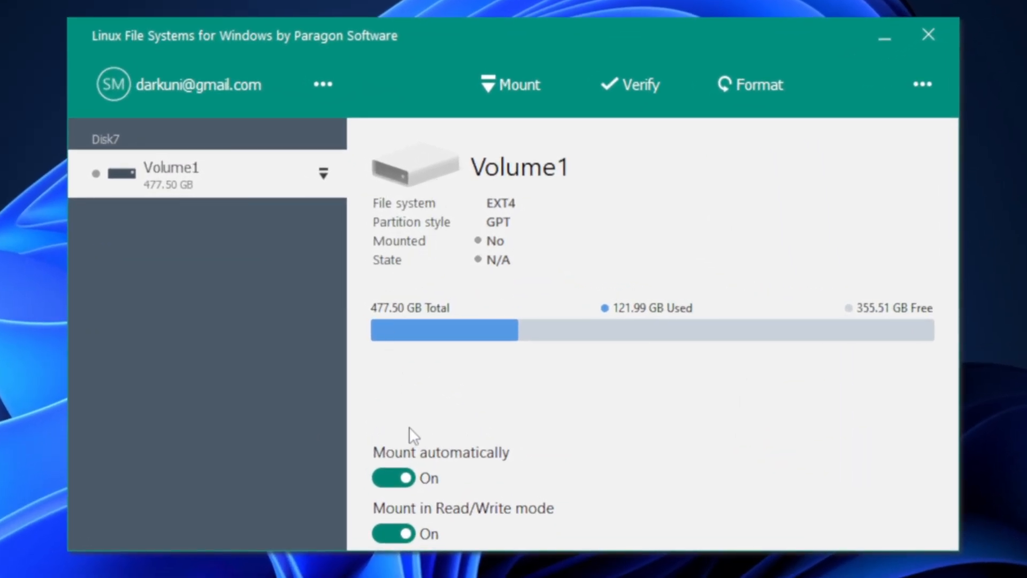
left_click(395, 481)
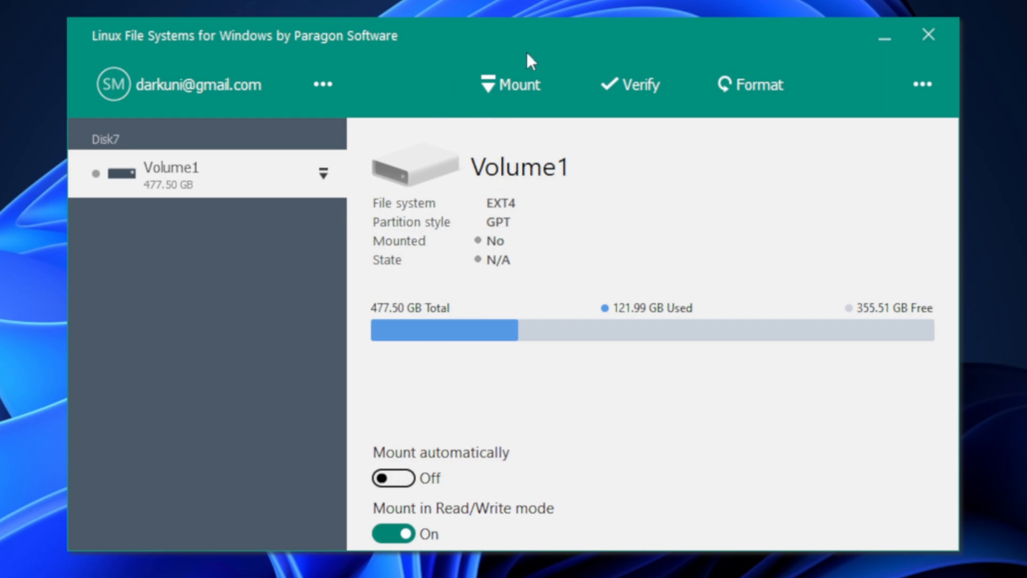
Step: Mount Volume1 read-write as I:\ with default ownership and permissions enabled, using user 1000, group 1000 and permissions 777
left_click(492, 104)
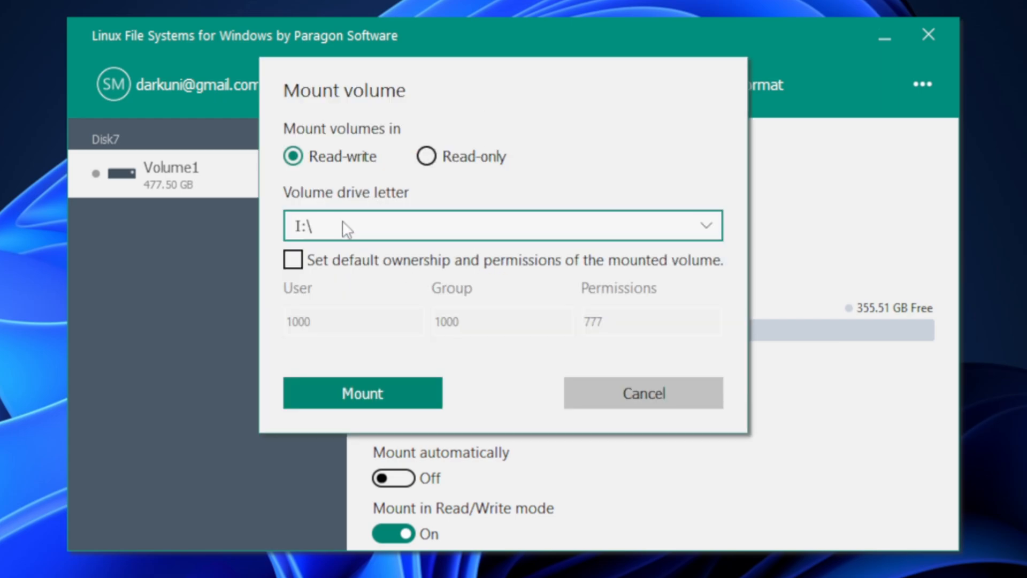
left_click(296, 268)
double_click(344, 332)
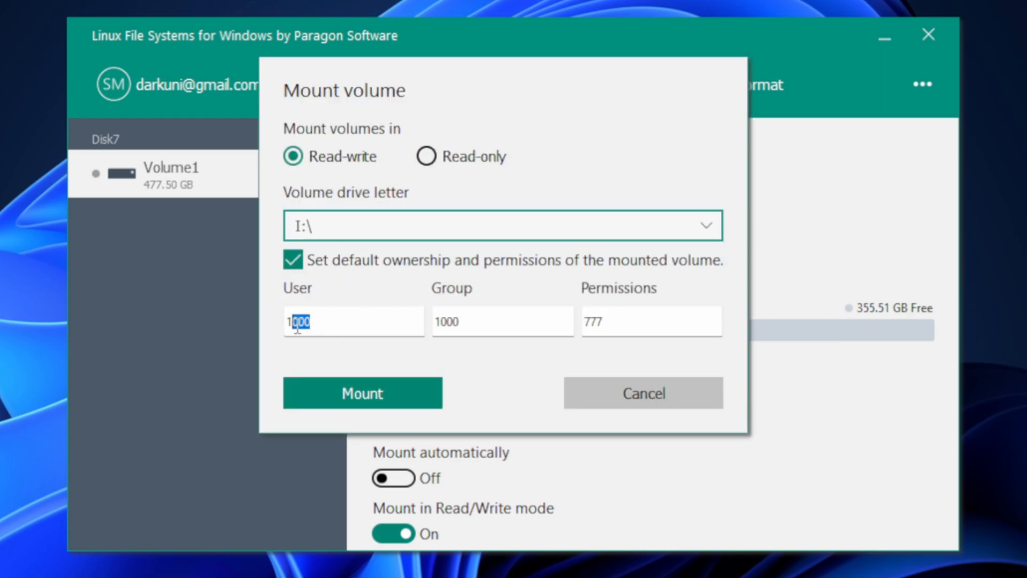
double_click(436, 321)
double_click(626, 323)
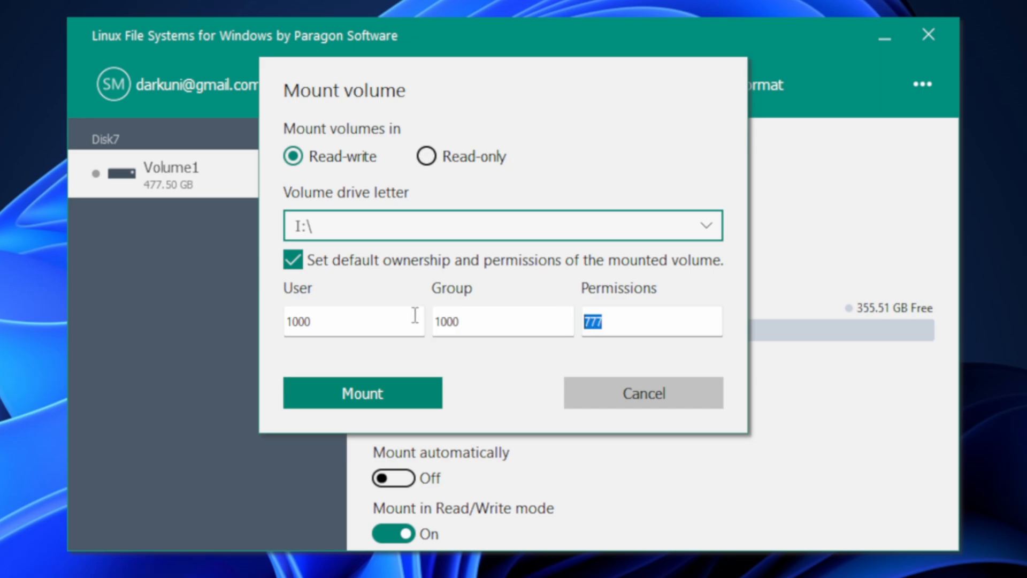
left_click(340, 398)
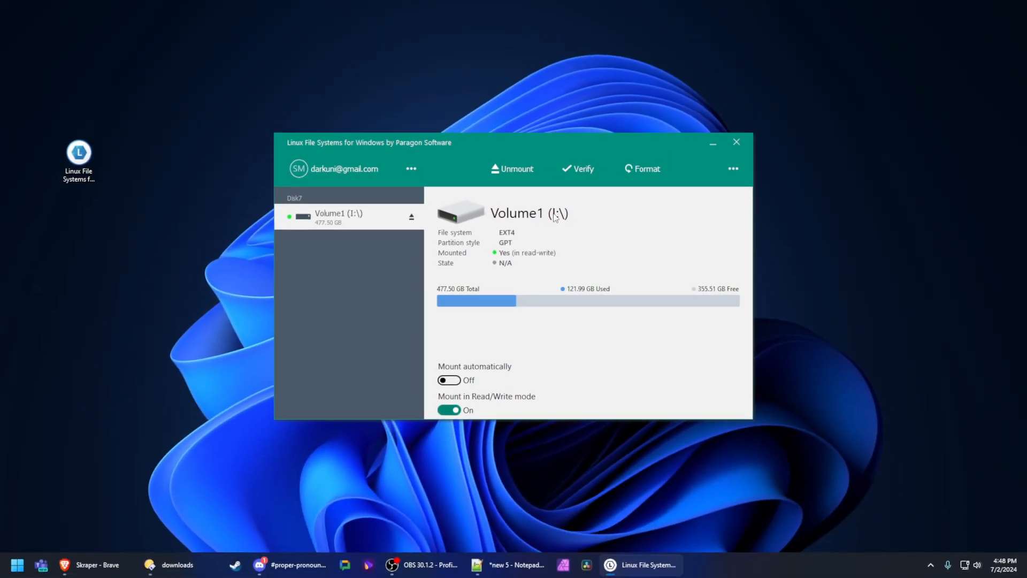
Step: Switch to Directory Opus and browse drive I: to the roms folder inside Emulation
left_click(166, 564)
left_click(214, 301)
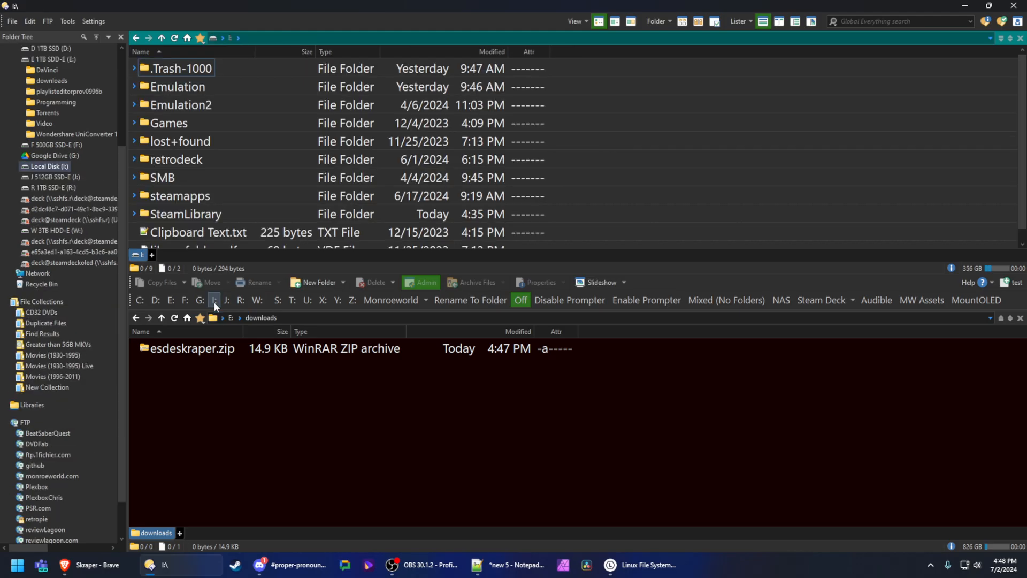
left_click(143, 81)
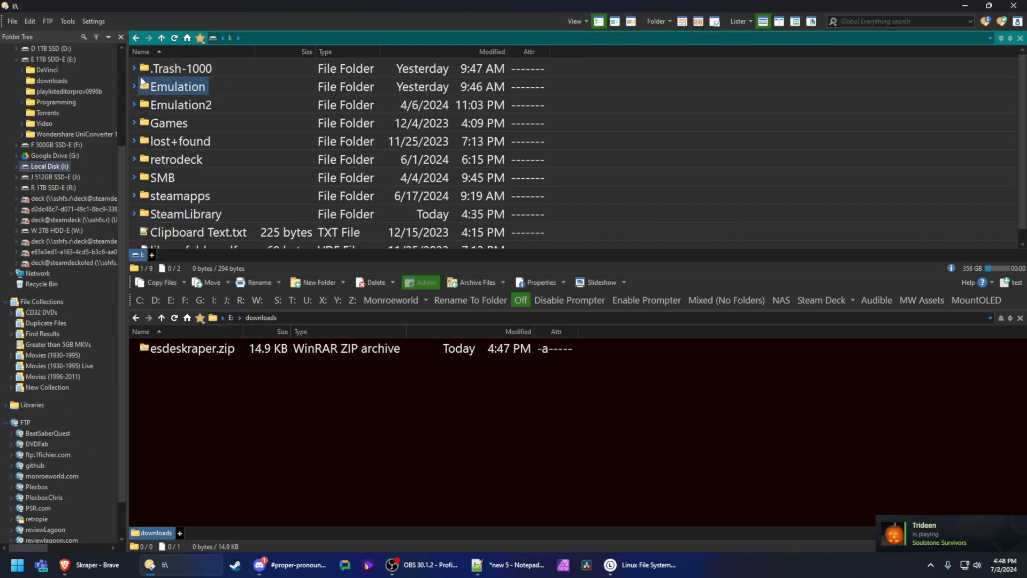
left_click(163, 69)
scroll(195, 137, "down", 1)
scroll(196, 137, "up", 1)
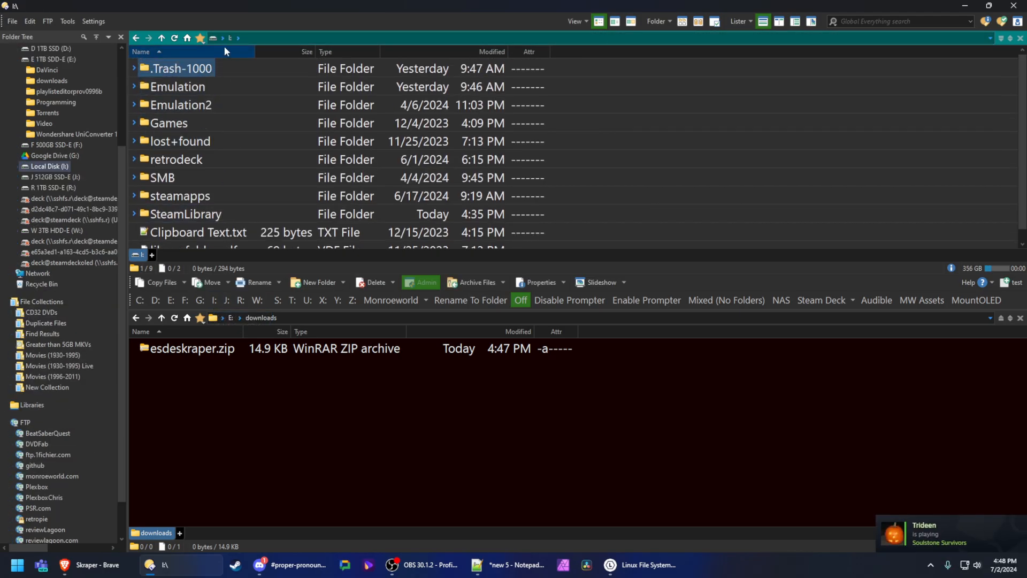
double_click(182, 87)
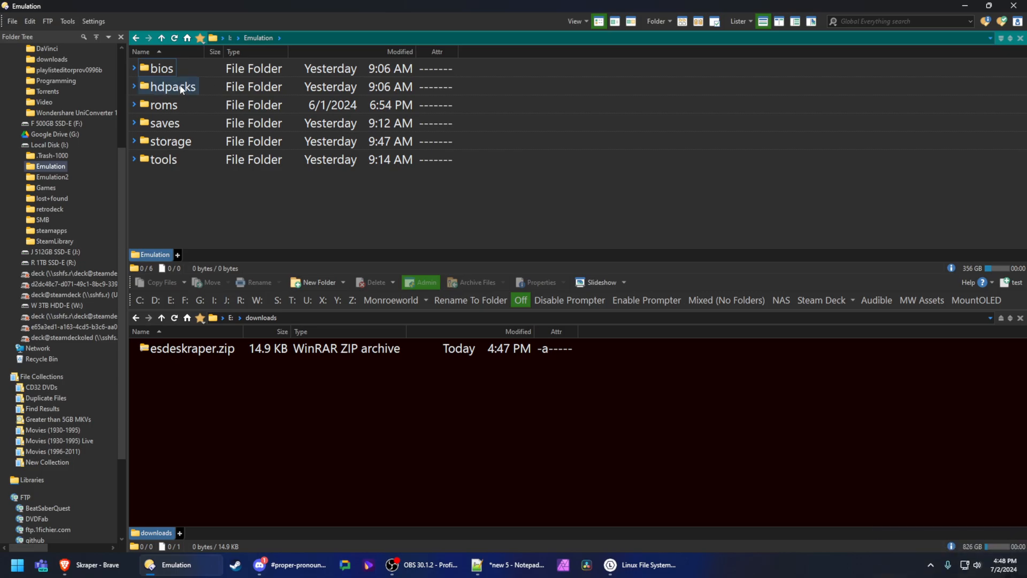
double_click(166, 104)
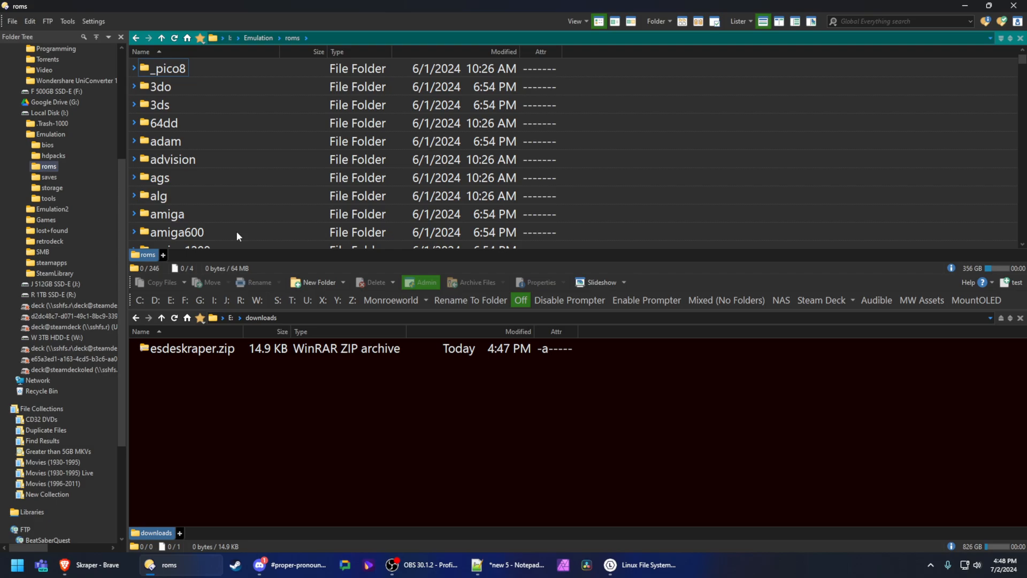
Step: Switch to the browser and download Skraper for Windows from skraper.net, saving Skraper-1.1.1.7z to the downloads folder
key("alt+Tab")
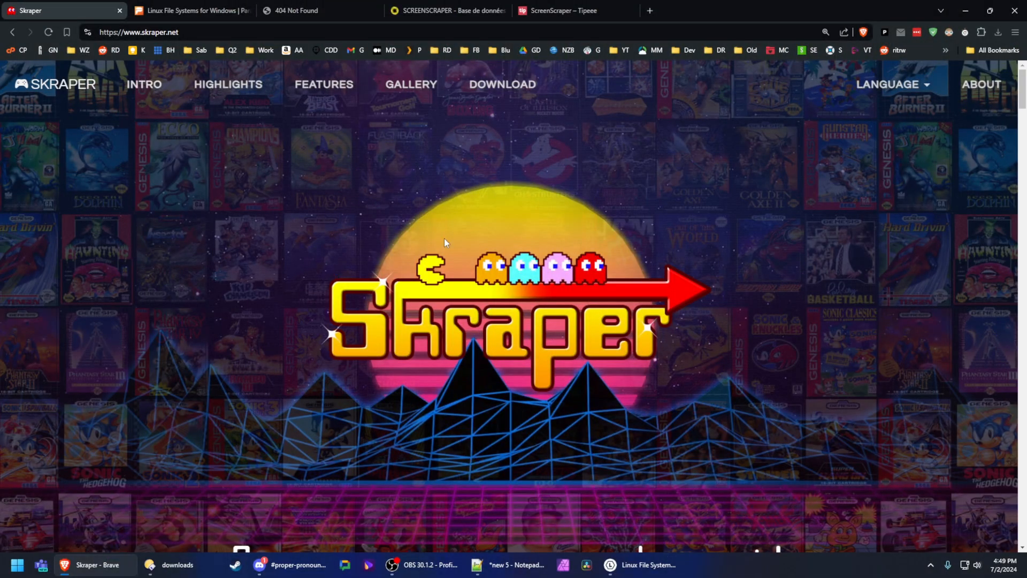
left_click(521, 89)
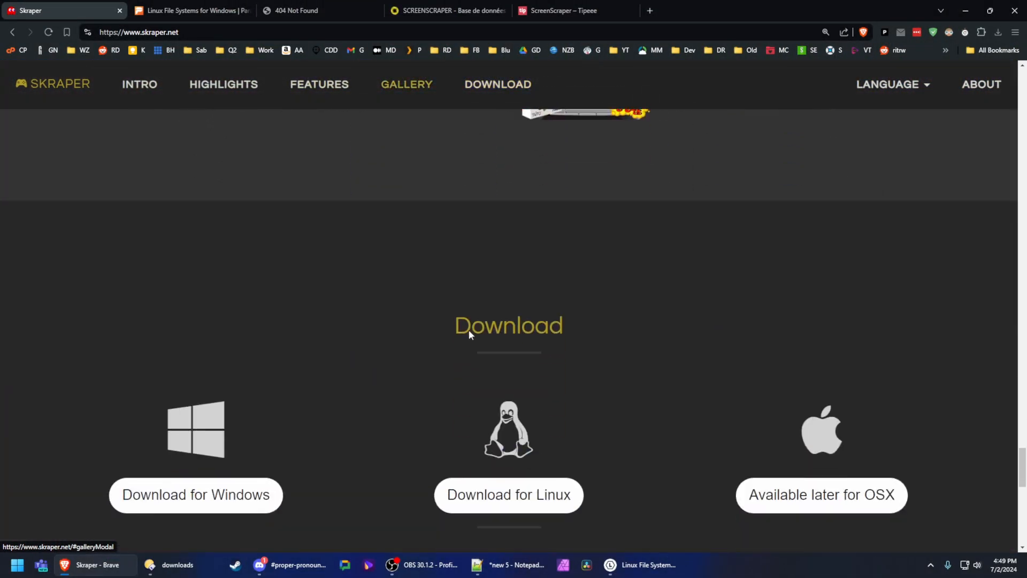
left_click(251, 409)
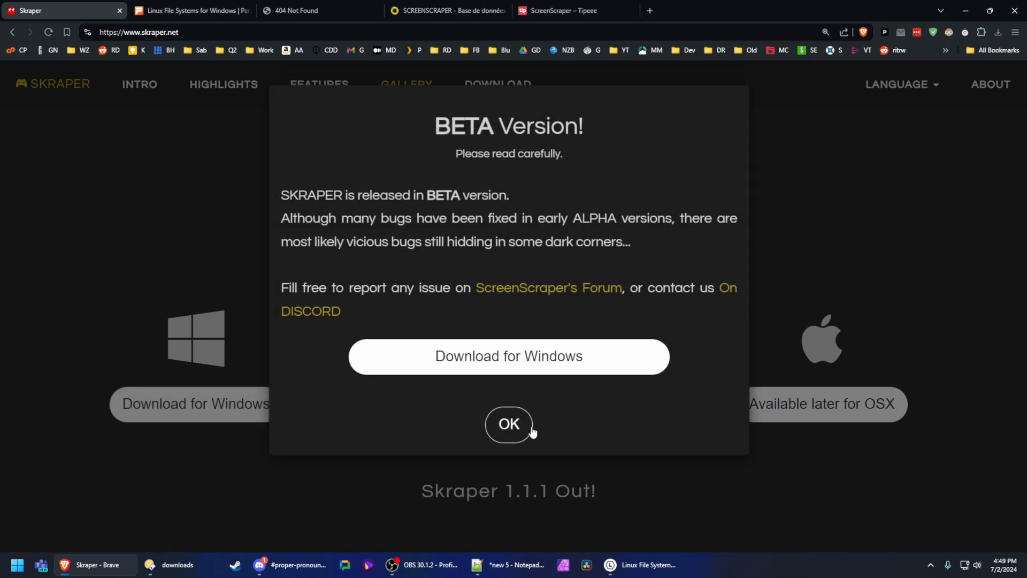
left_click(448, 360)
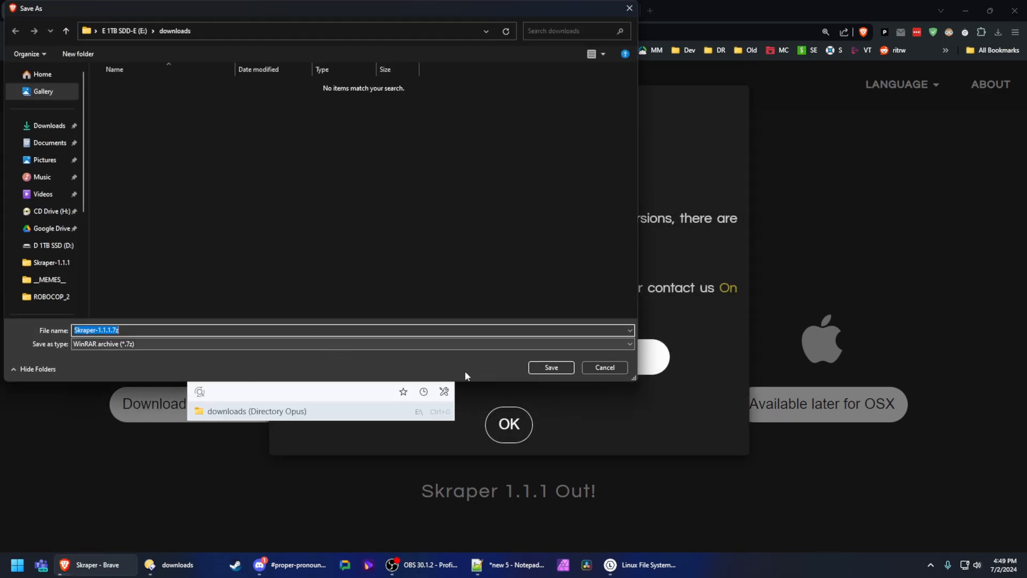
left_click(546, 367)
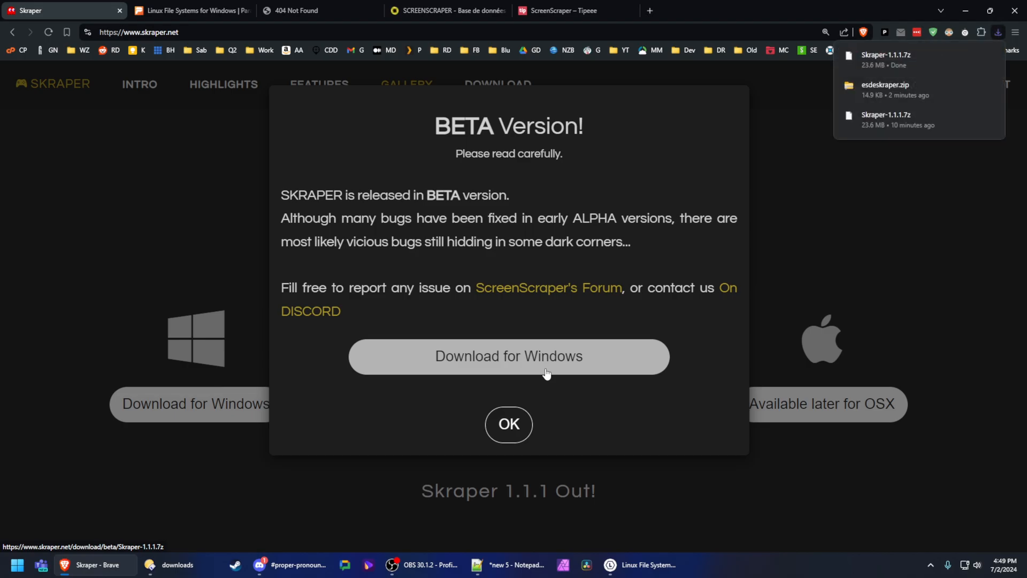
Step: Switch to Directory Opus and extract Skraper-1.1.1.7z with WinRAR into its own Skraper-1.1.1 folder
left_click(172, 564)
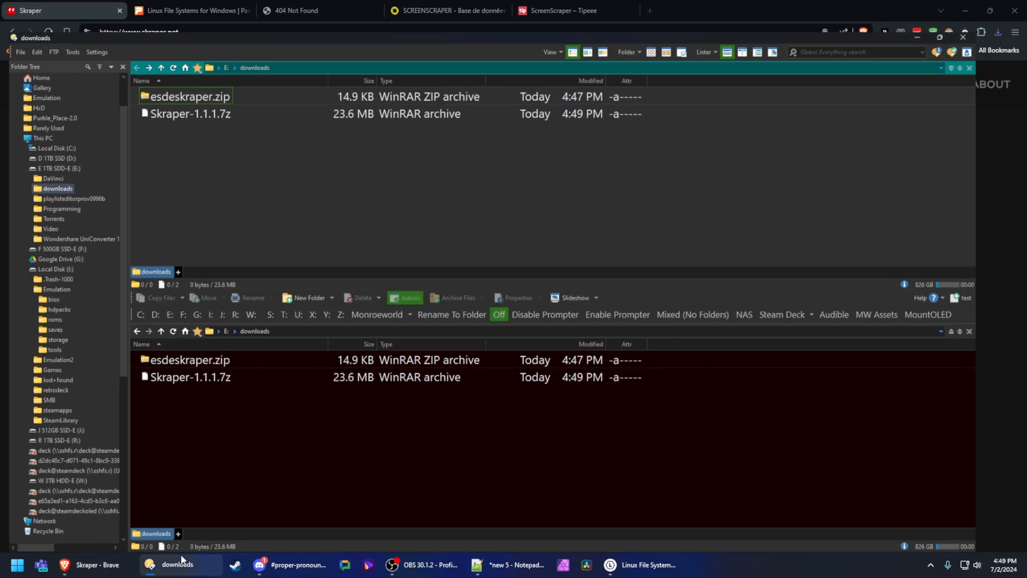
left_click(194, 88)
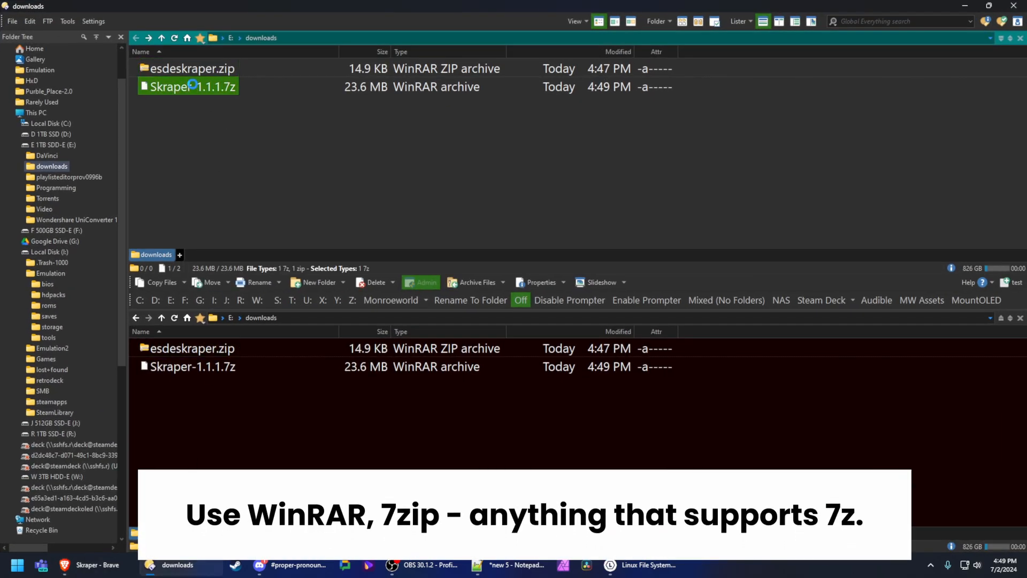
right_click(193, 88)
mouse_move(261, 187)
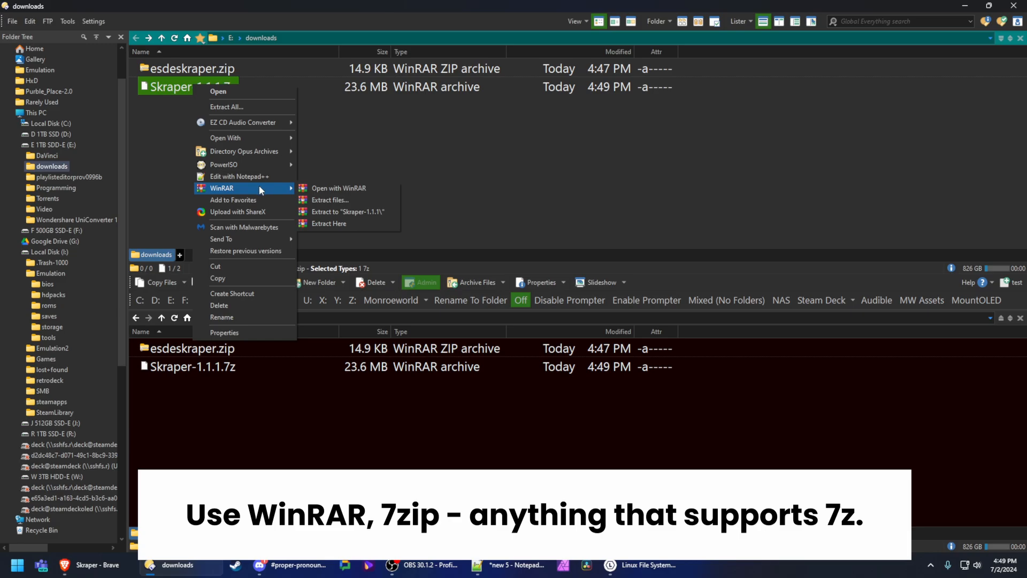
left_click(342, 211)
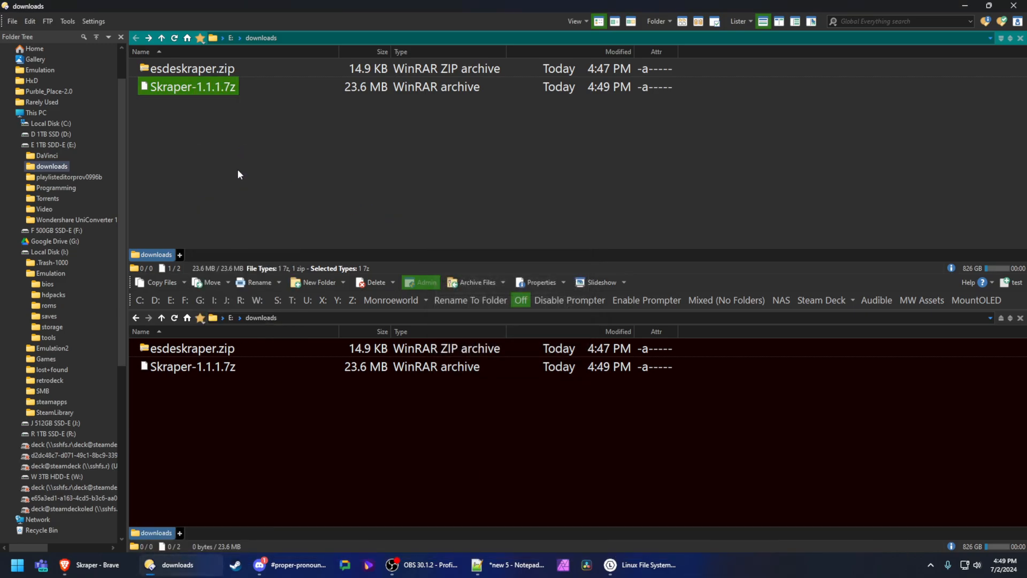
left_click(175, 75)
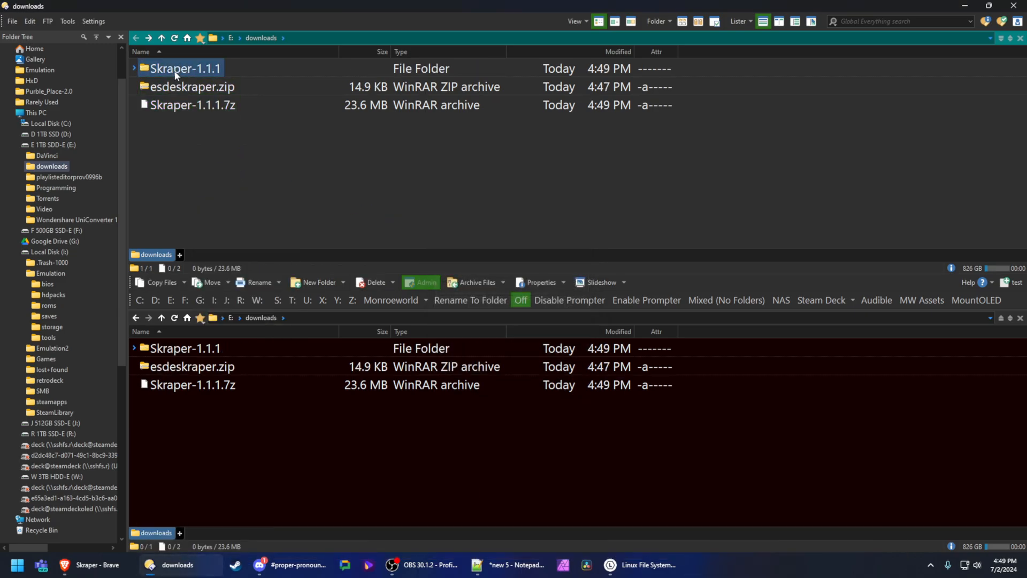
mouse_move(174, 75)
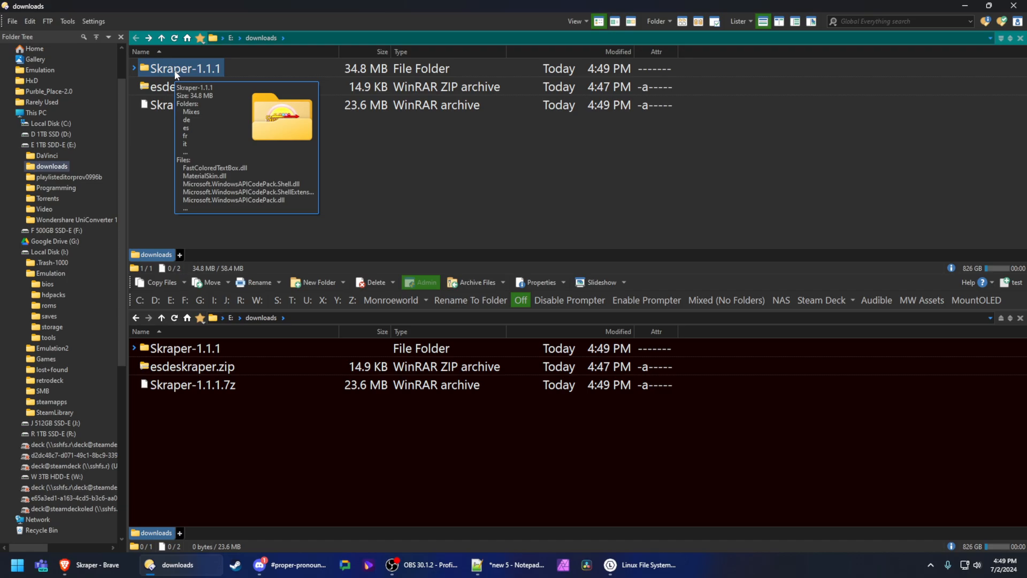
Step: Extract esdeskraper.zip with WinRAR into its own esdeskraper folder and open that folder
left_click(178, 87)
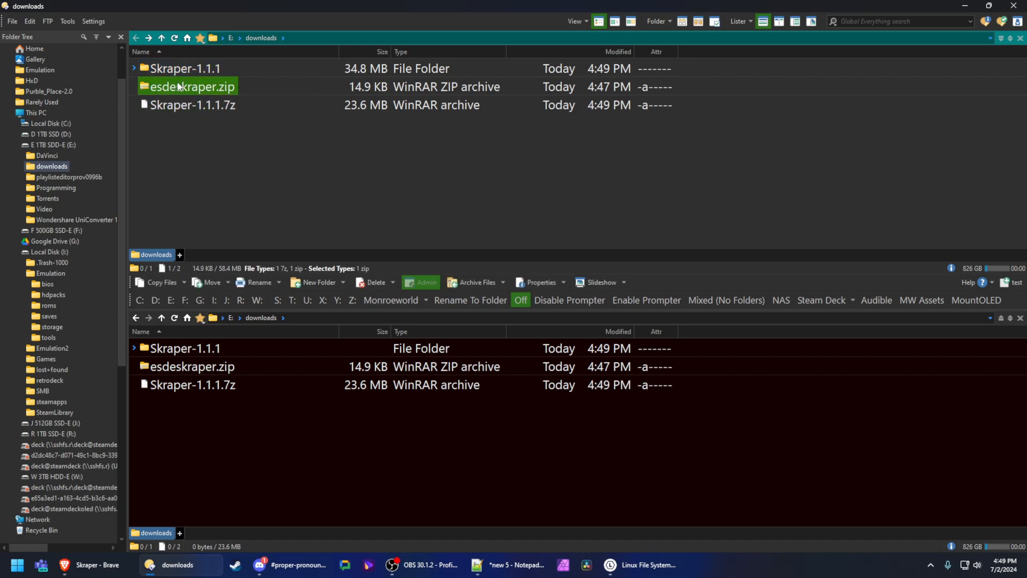
right_click(178, 86)
mouse_move(214, 186)
left_click(297, 212)
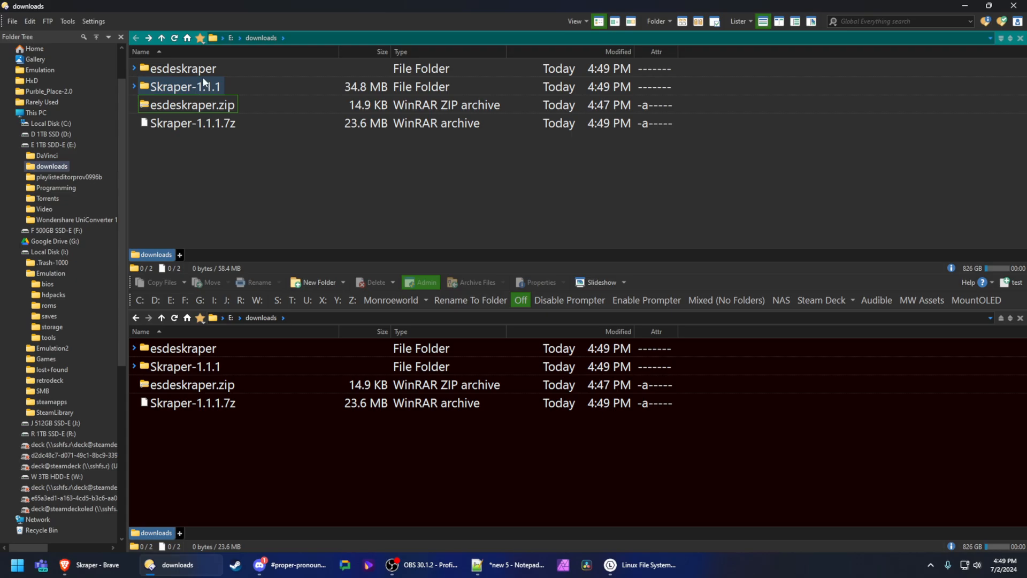
double_click(203, 68)
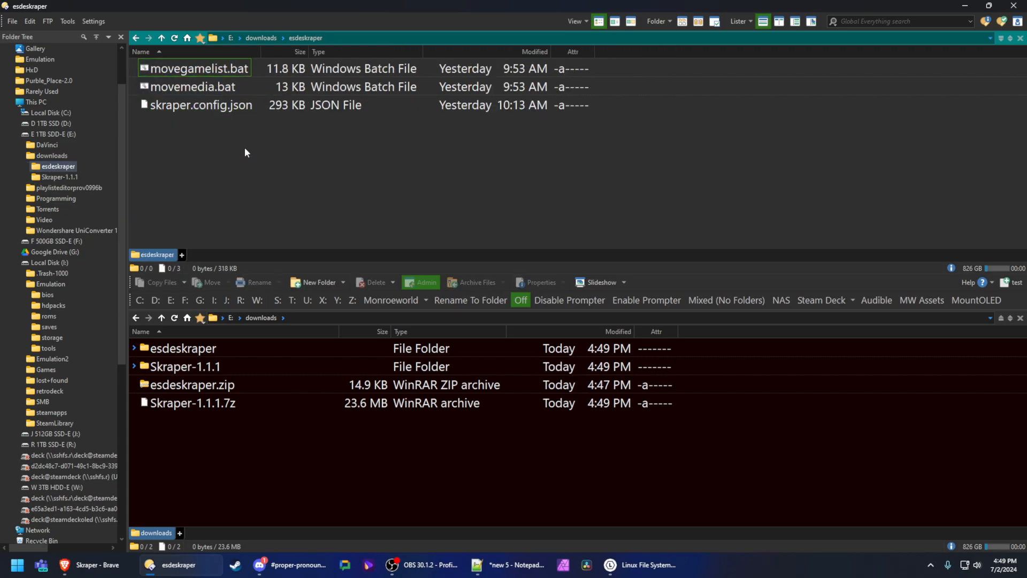
Step: Open the Skraper-1.1.1 folder and copy skraper.config.json from the esdeskraper folder into it
double_click(181, 367)
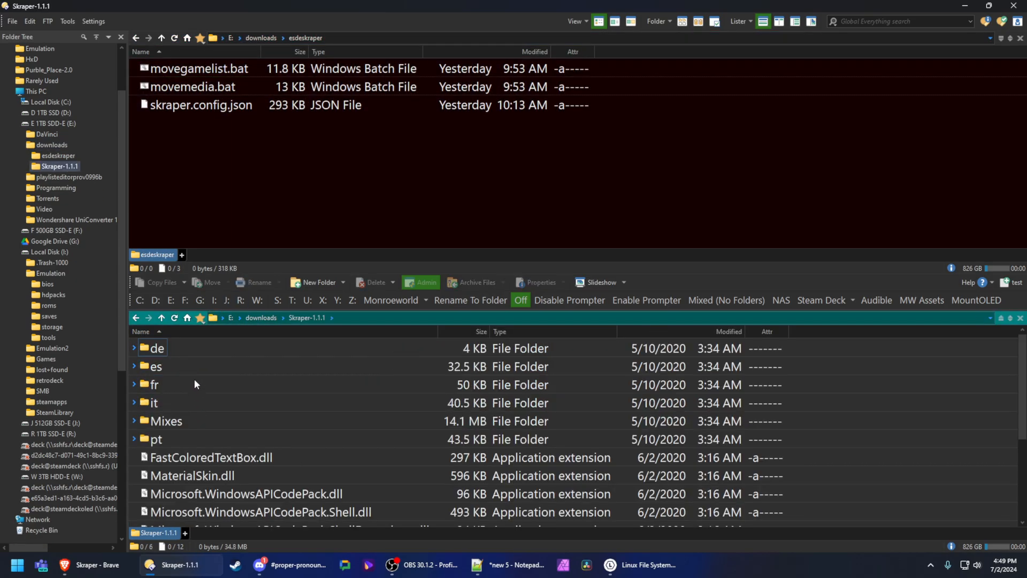
scroll(216, 383, "down", 1)
scroll(216, 383, "down", 3)
left_click(229, 207)
left_click(197, 107)
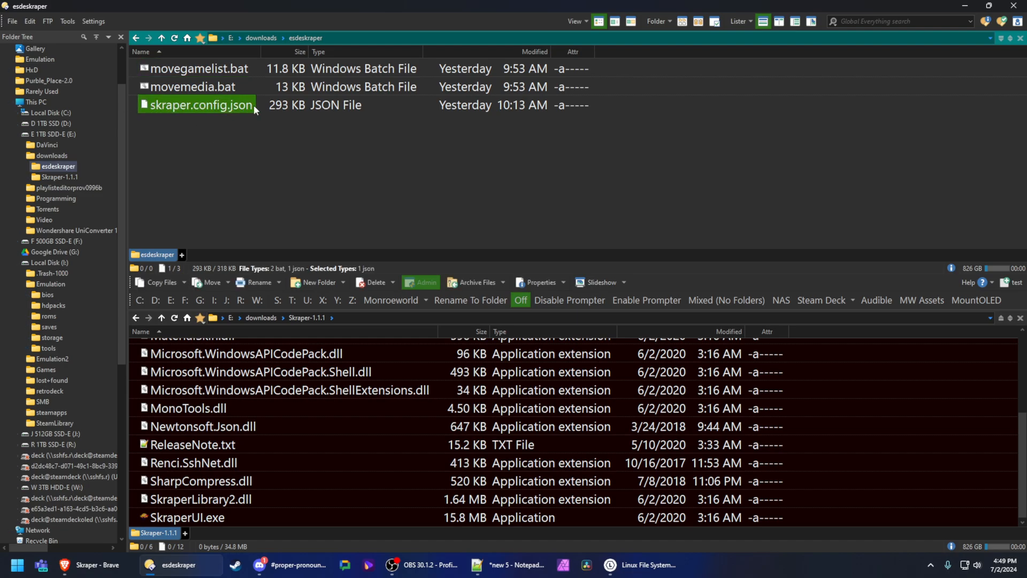
left_click(215, 179)
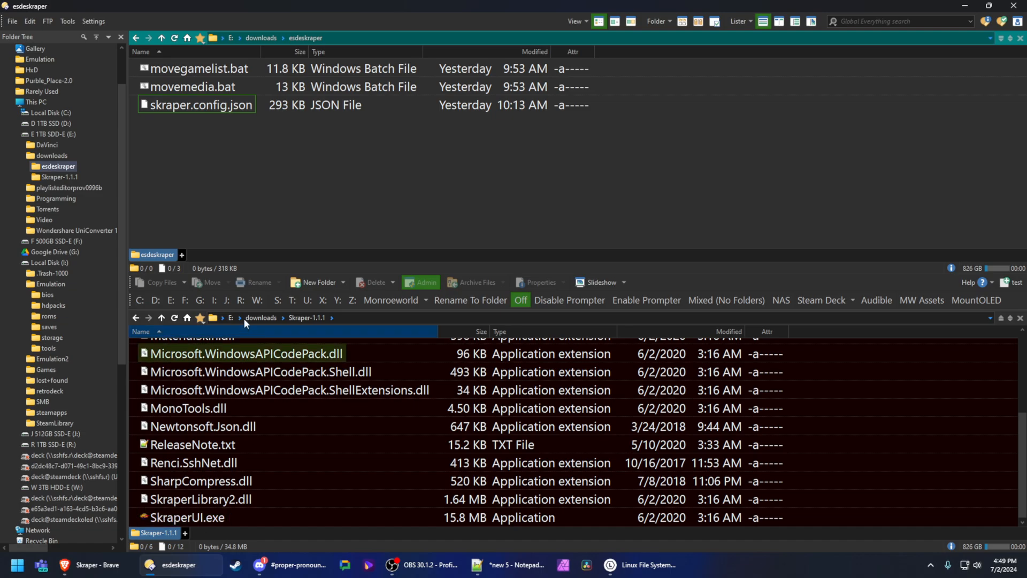
left_click(214, 105)
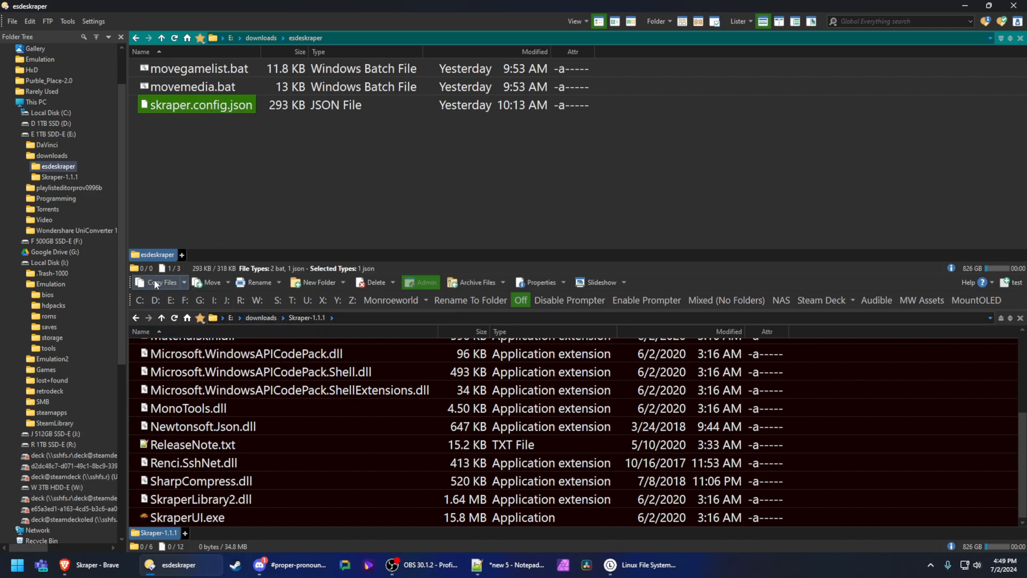
left_click(154, 282)
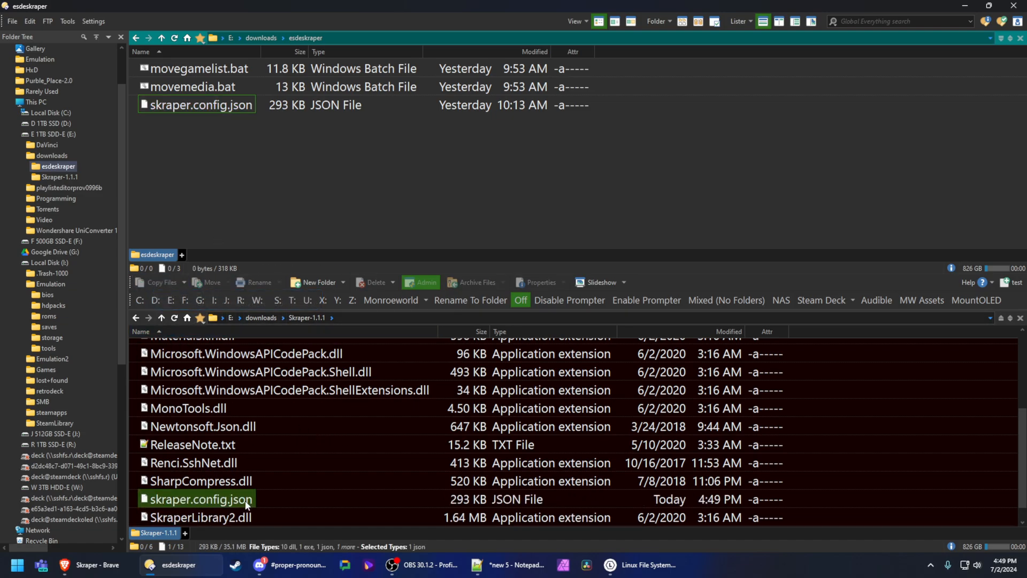
Step: Open the copied skraper.config.json in the Skraper-1.1.1 folder for editing in Notepad++
scroll(323, 475, "down", 1)
left_click(322, 475)
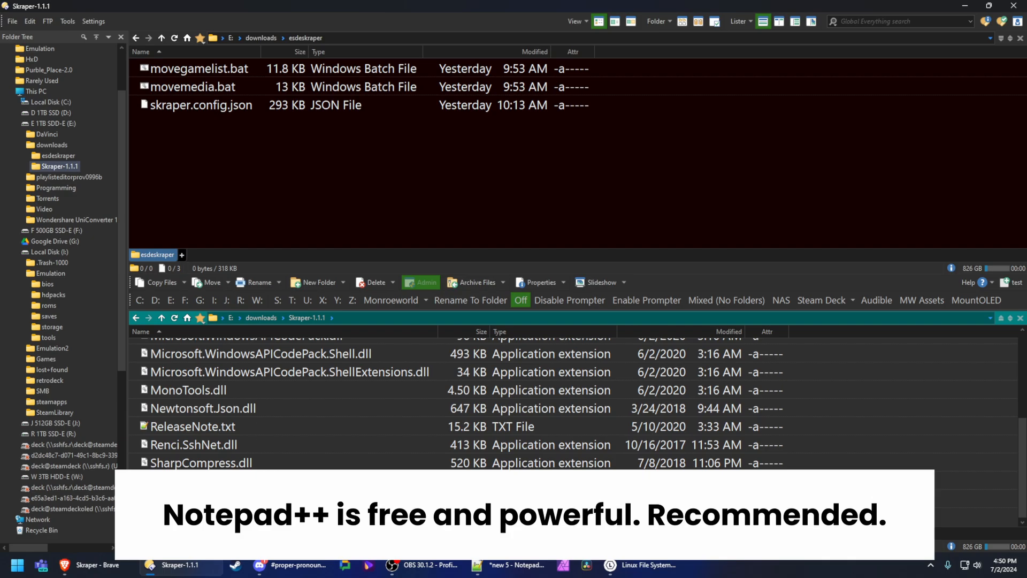
right_click(240, 475)
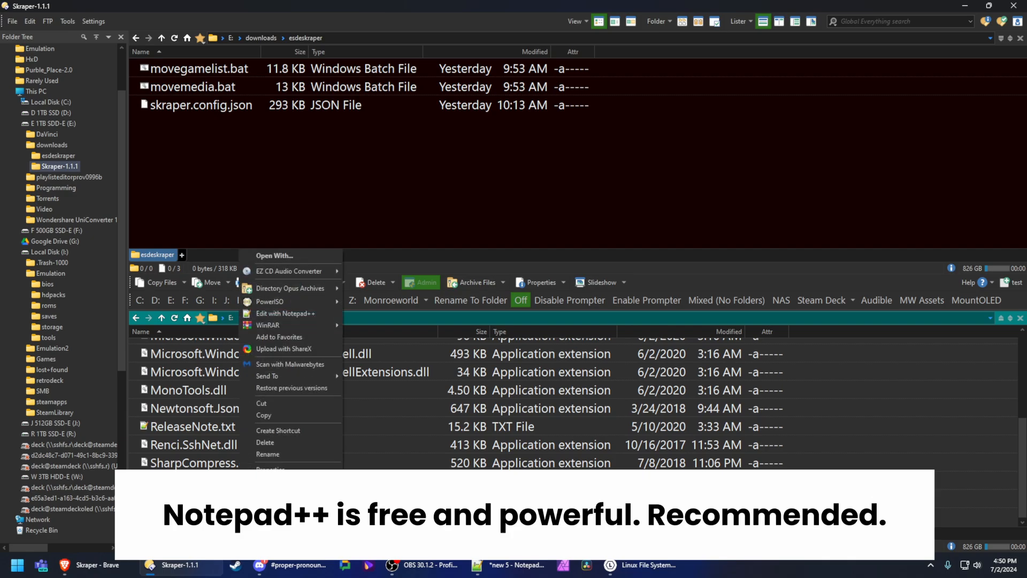
left_click(286, 315)
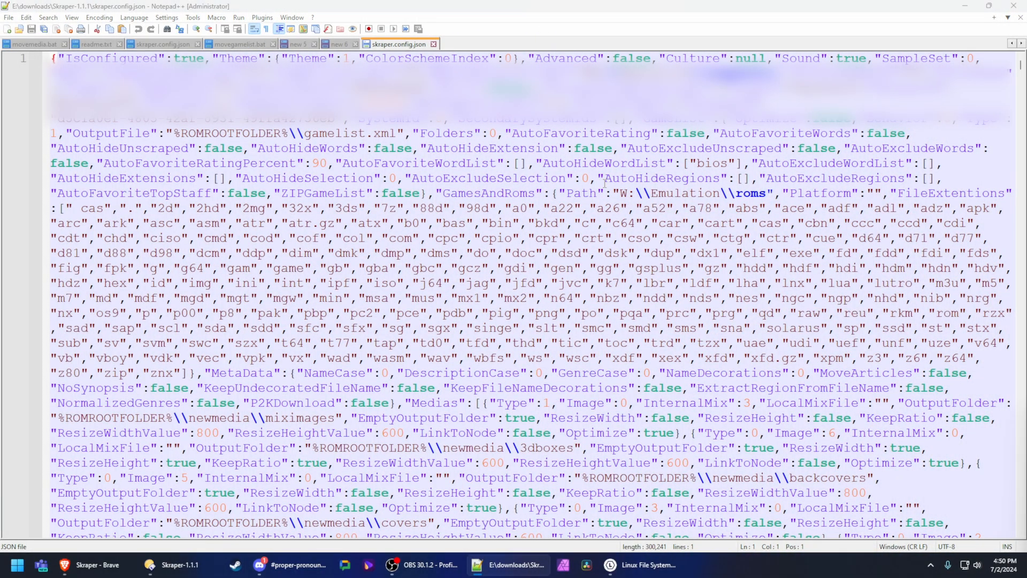
Step: Replace all occurrences of W:\\Emulation\\roms with I:\\Emulation\\roms throughout skraper.config.json, and close the Replace dialog
key("ctrl+f")
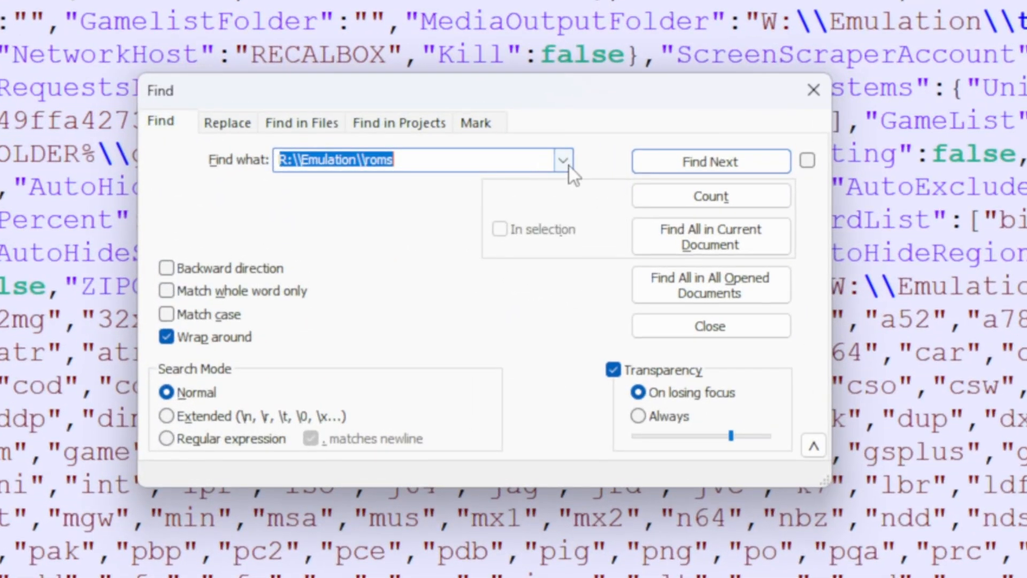
left_click(563, 160)
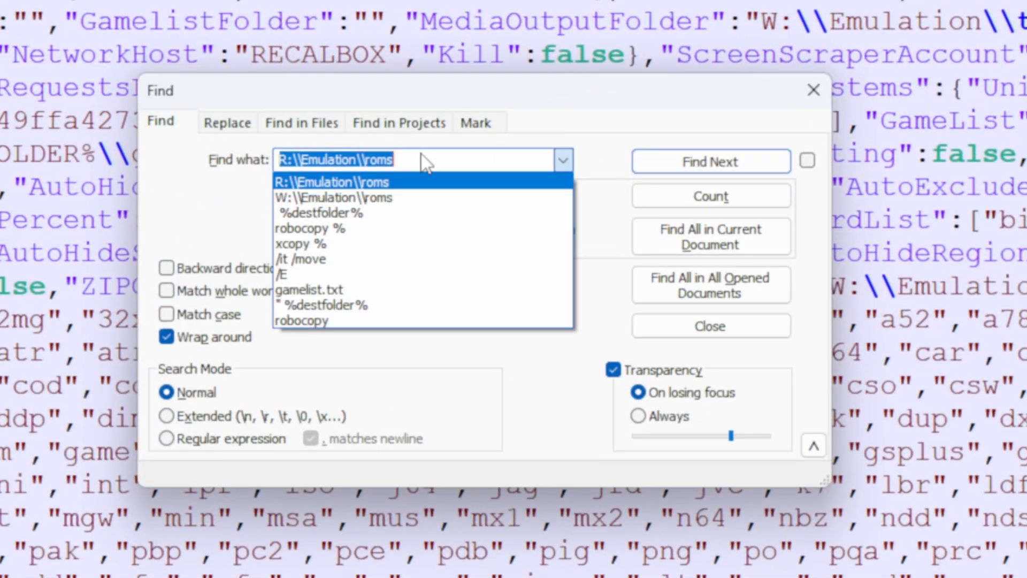
left_click(364, 197)
left_click_drag(457, 162, 225, 163)
left_click(225, 125)
left_click(427, 166)
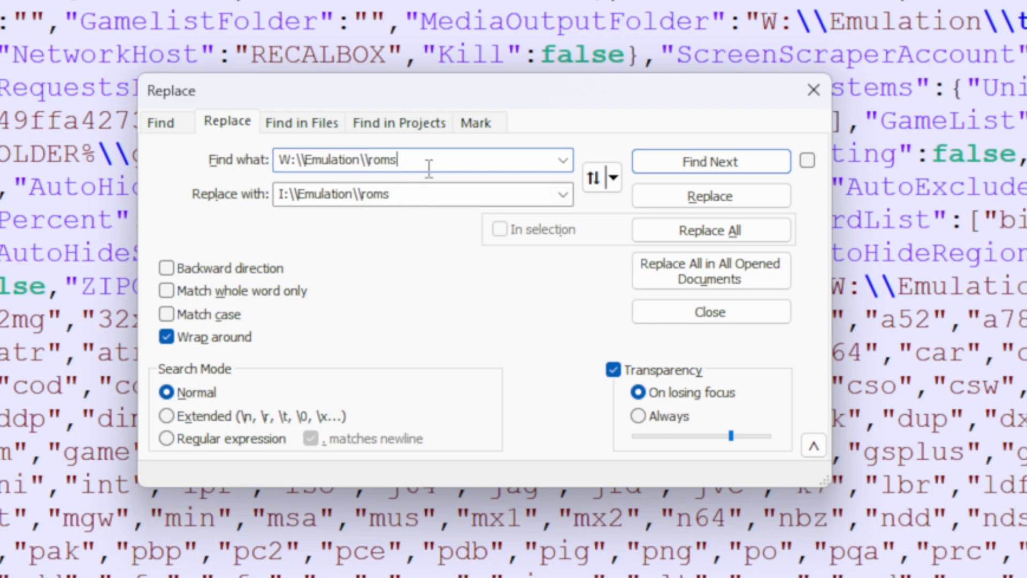
left_click_drag(439, 166, 203, 152)
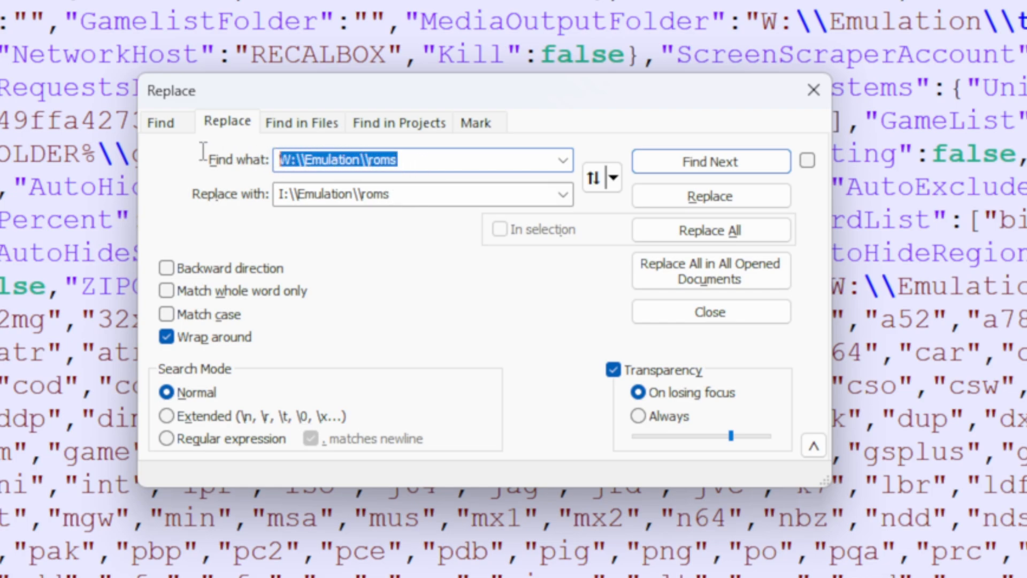
left_click(306, 165)
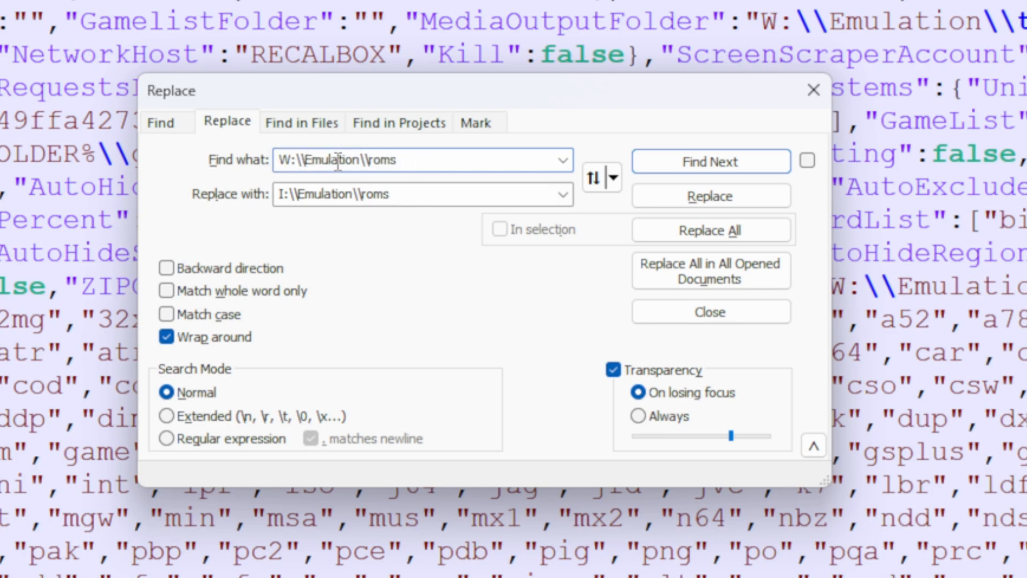
left_click_drag(567, 89, 512, 93)
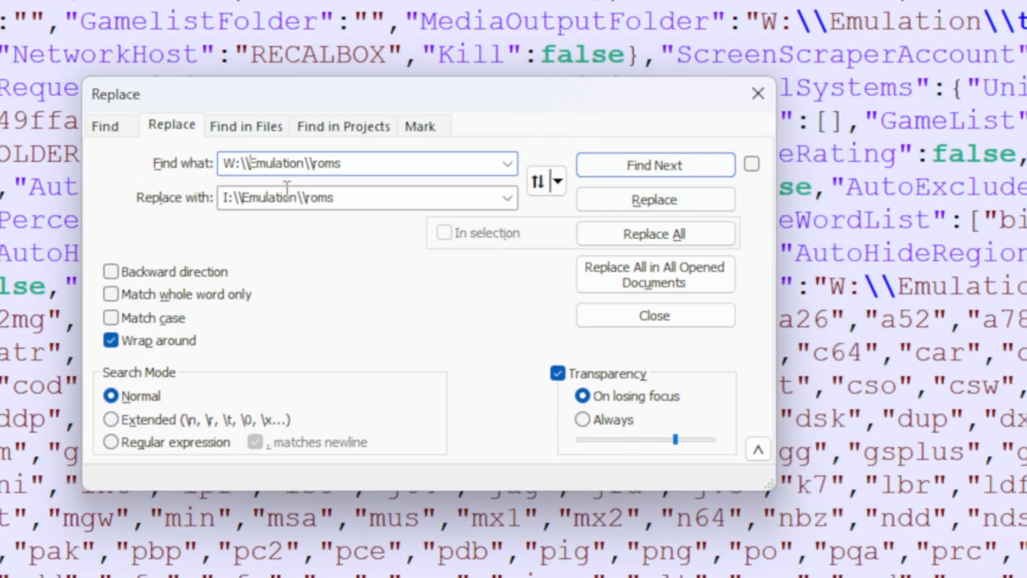
left_click(237, 204)
key("Home")
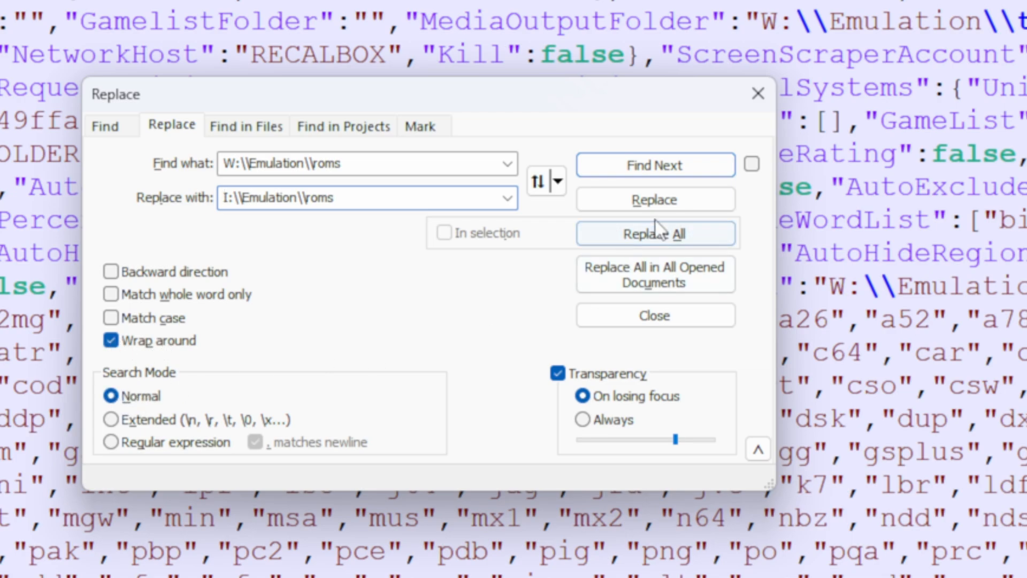
left_click(653, 235)
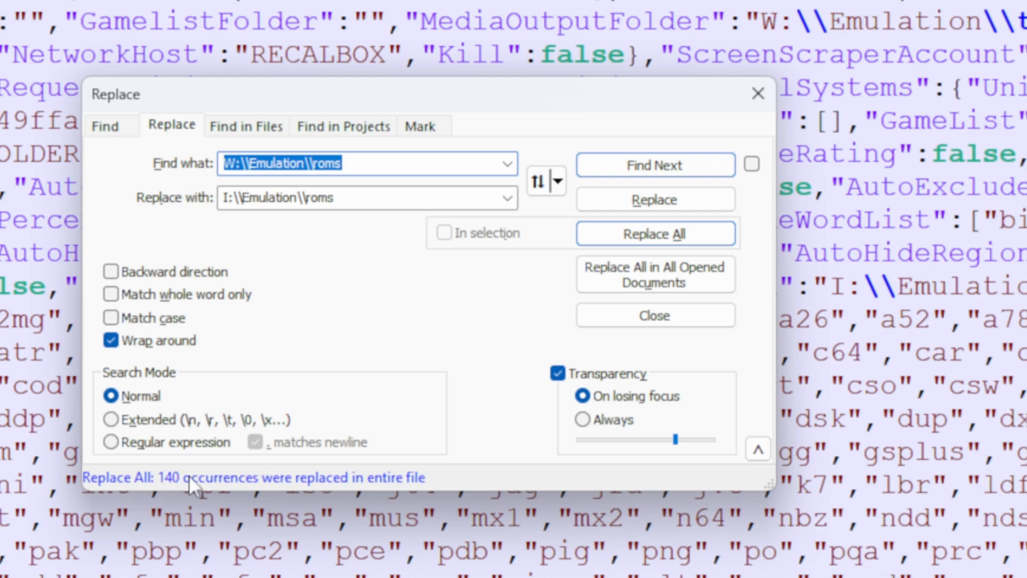
left_click(748, 102)
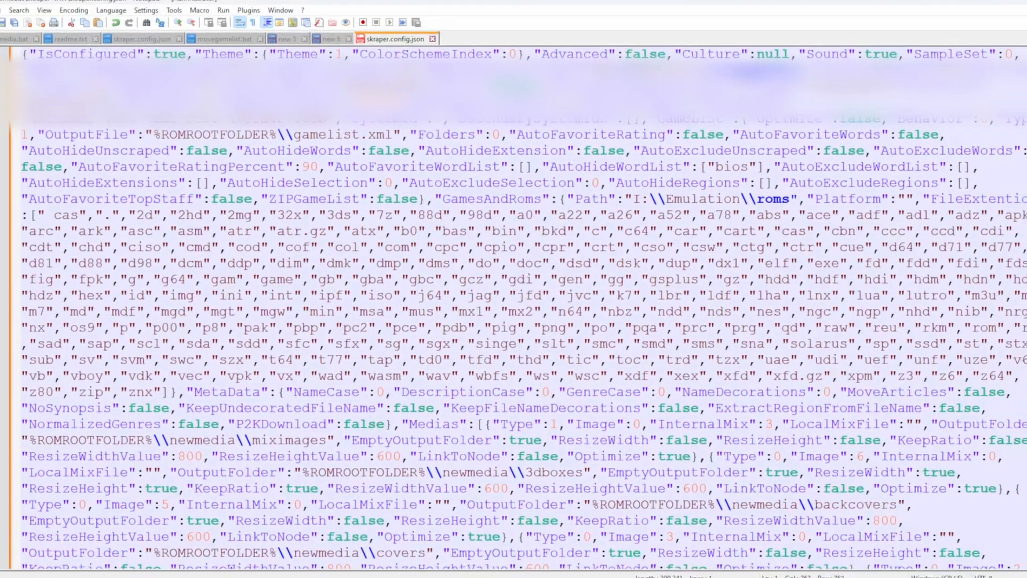
Step: Save skraper.config.json and close Notepad++ to return to Directory Opus
left_click(13, 21)
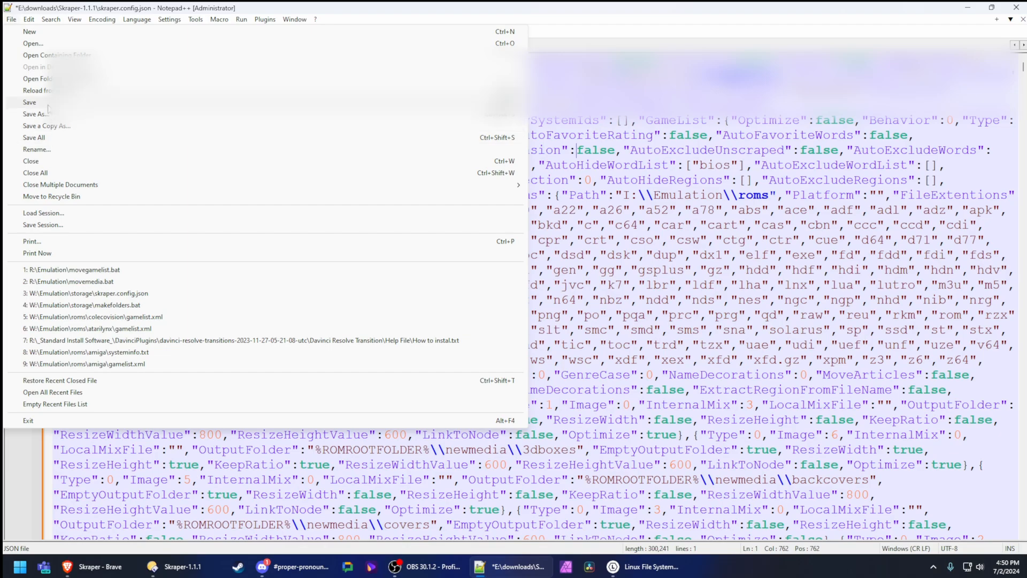
left_click(30, 102)
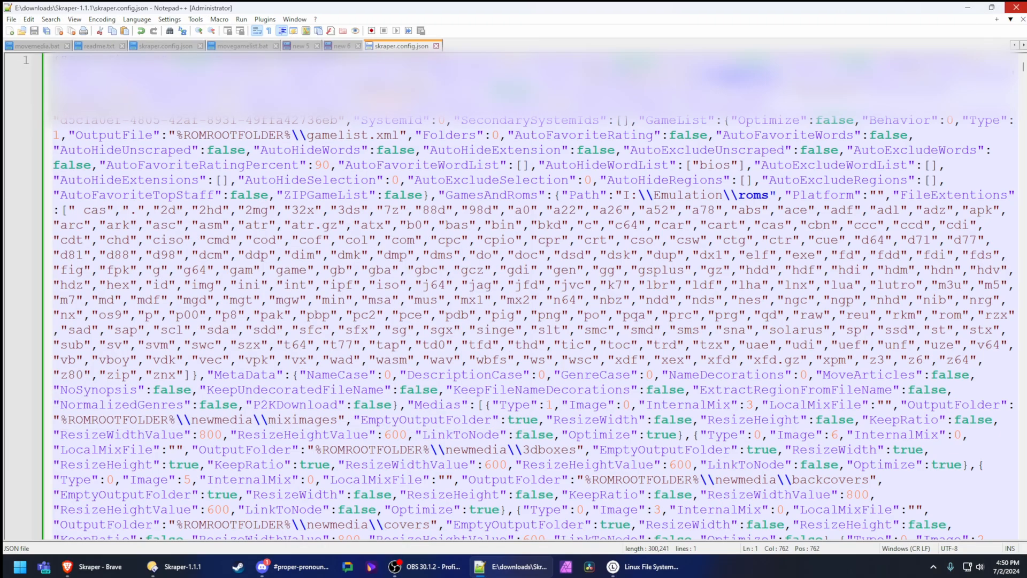
left_click(1018, 6)
left_click(486, 200)
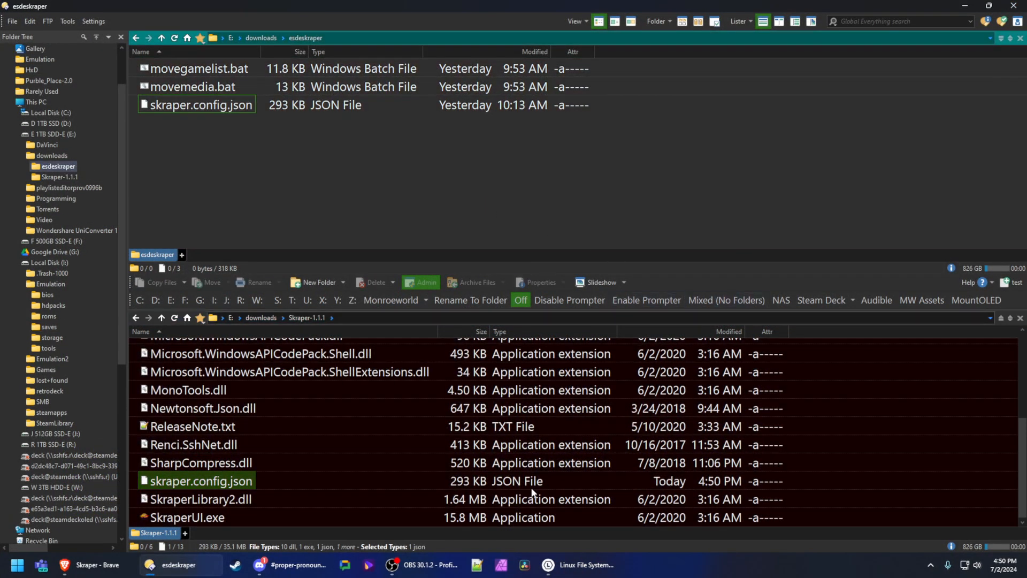
Step: Launch SkraperUI.exe from the Skraper-1.1.1 folder and show its ScreenScraper account settings
scroll(299, 431, "up", 3)
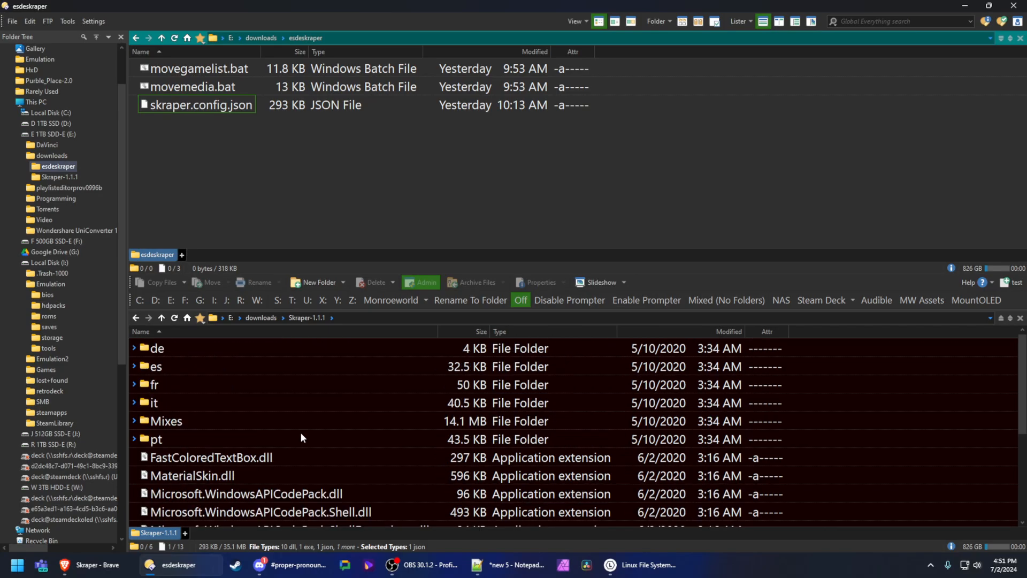
scroll(299, 432, "down", 3)
left_click(201, 517)
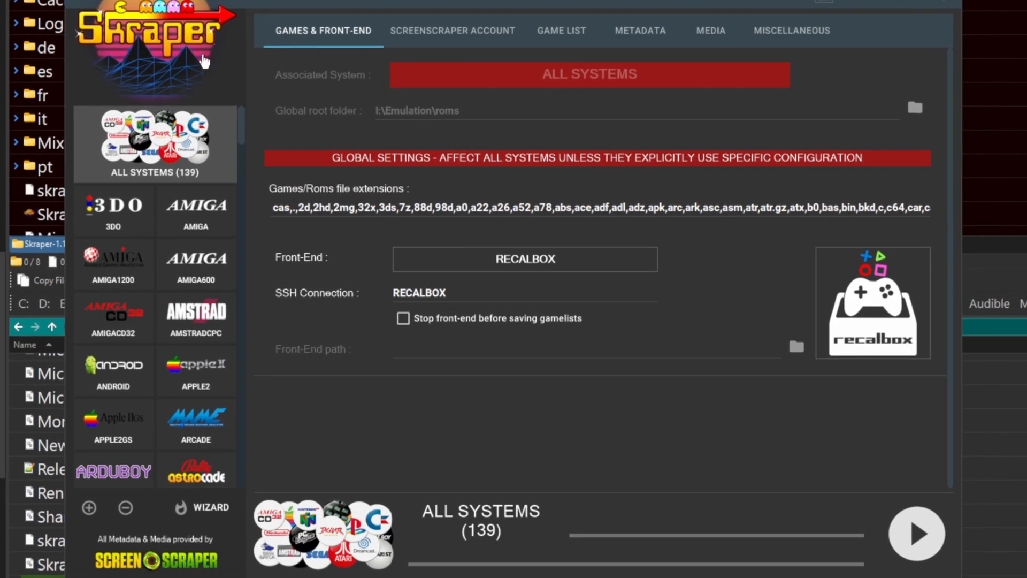
left_click(469, 31)
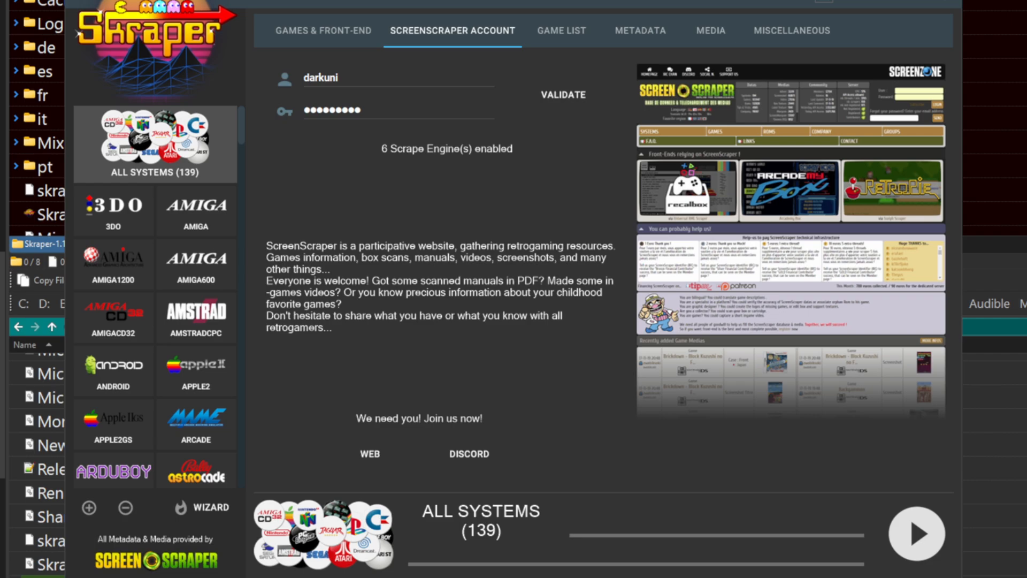
Step: Browse the list of systems, select Atari 2600 and start scraping it
left_click(149, 163)
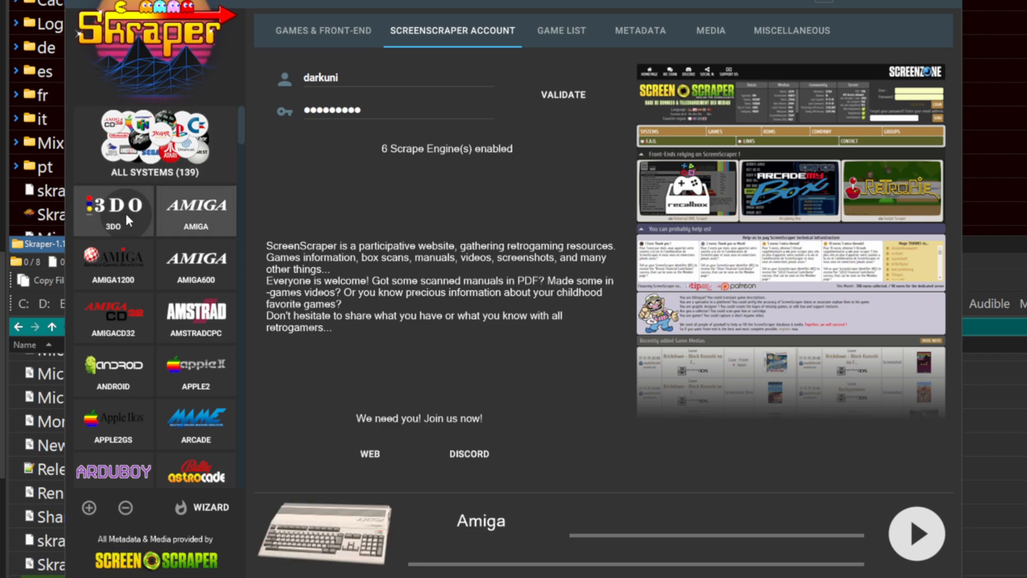
left_click(122, 326)
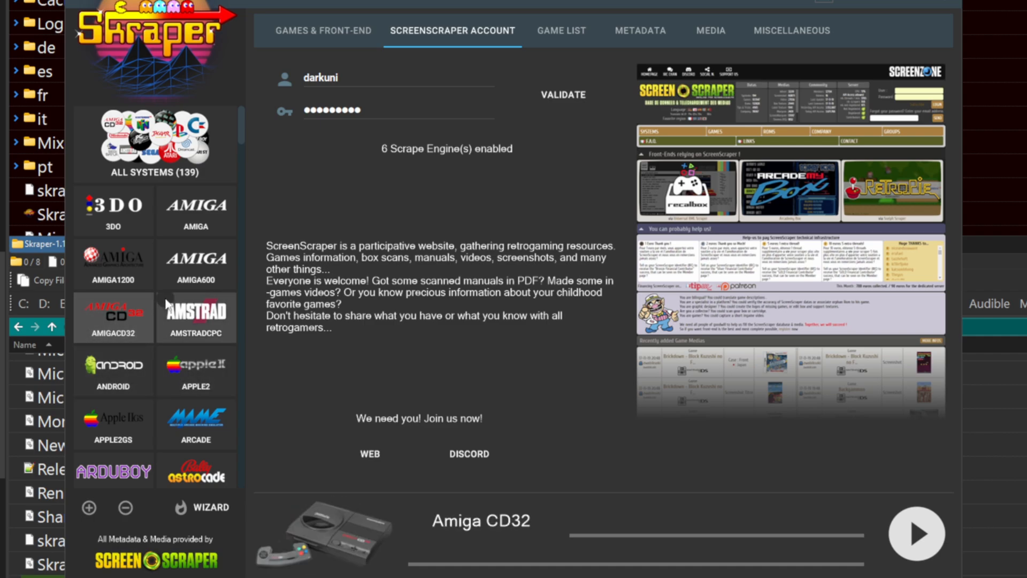
scroll(153, 317, "down", 3)
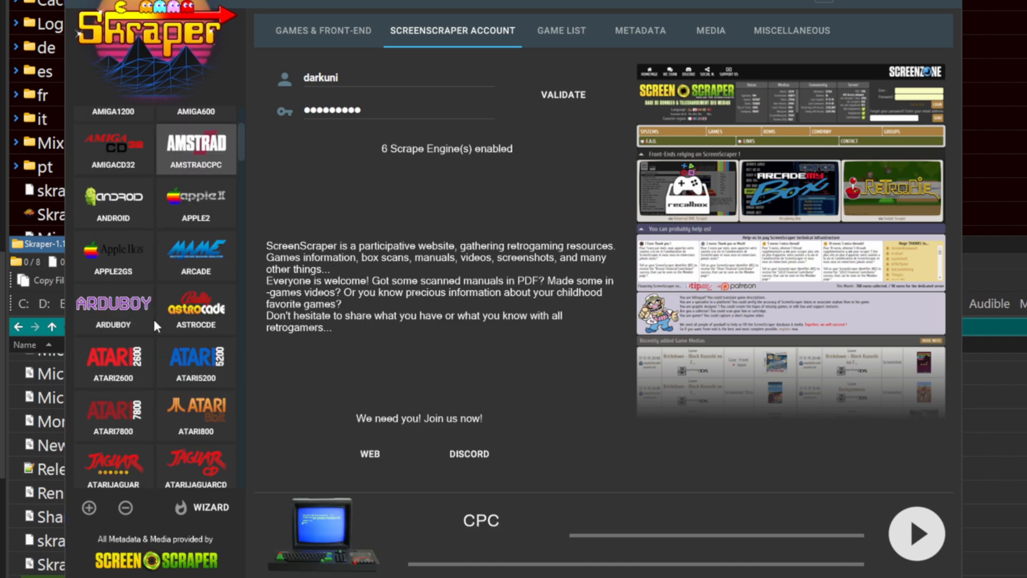
left_click(108, 367)
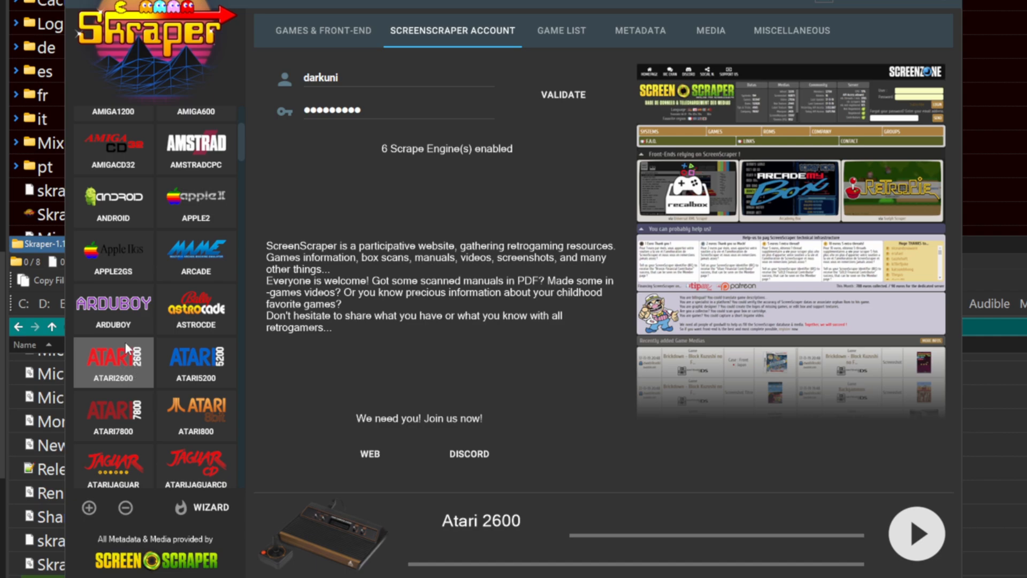
scroll(123, 359, "down", 5)
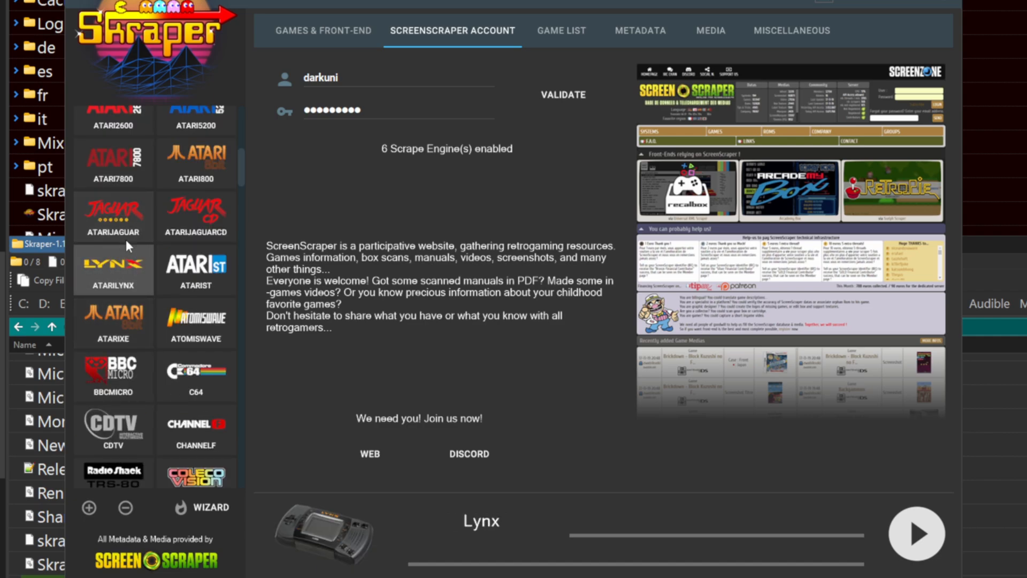
scroll(171, 171, "up", 2)
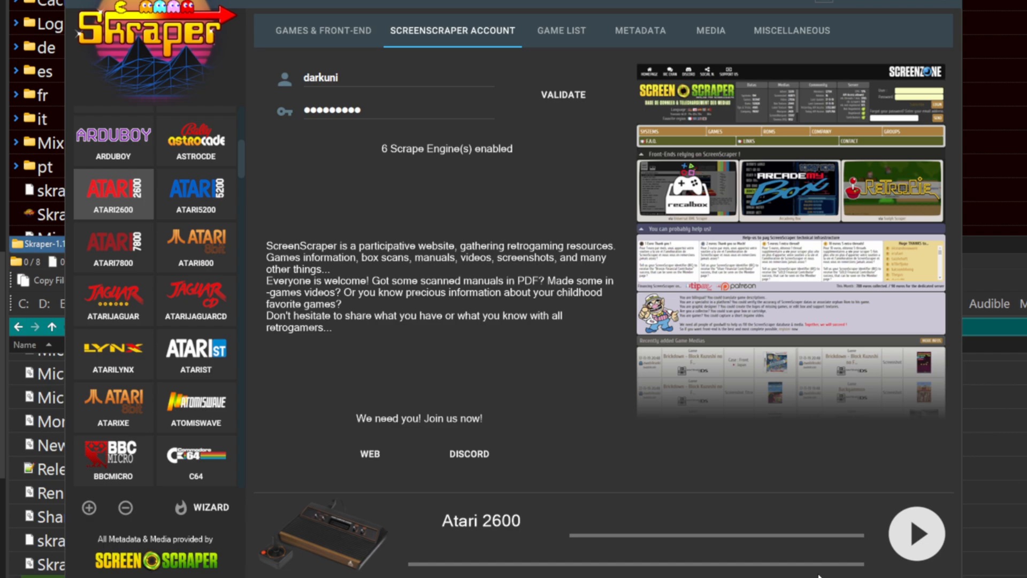
left_click(918, 533)
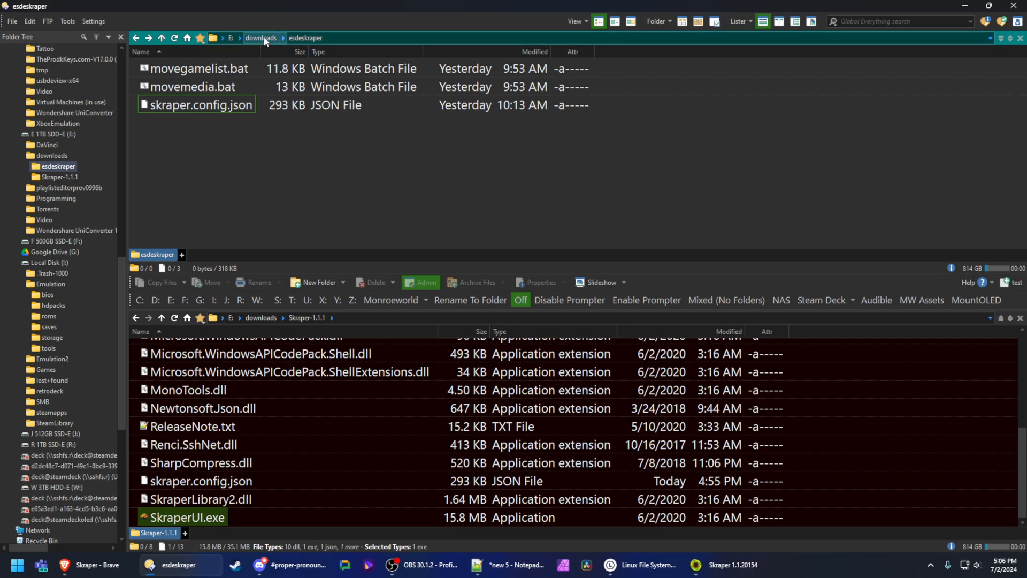
Step: Open movegamelist.bat from the esdeskraper folder in Notepad++ and set its romfolder path to i:\Emulation\roms
left_click(214, 73)
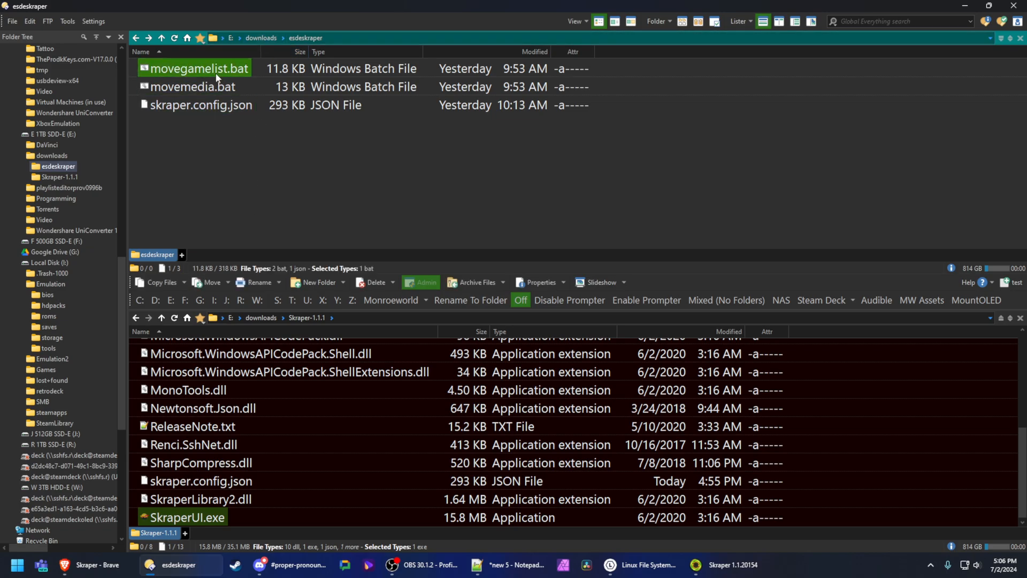
right_click(217, 74)
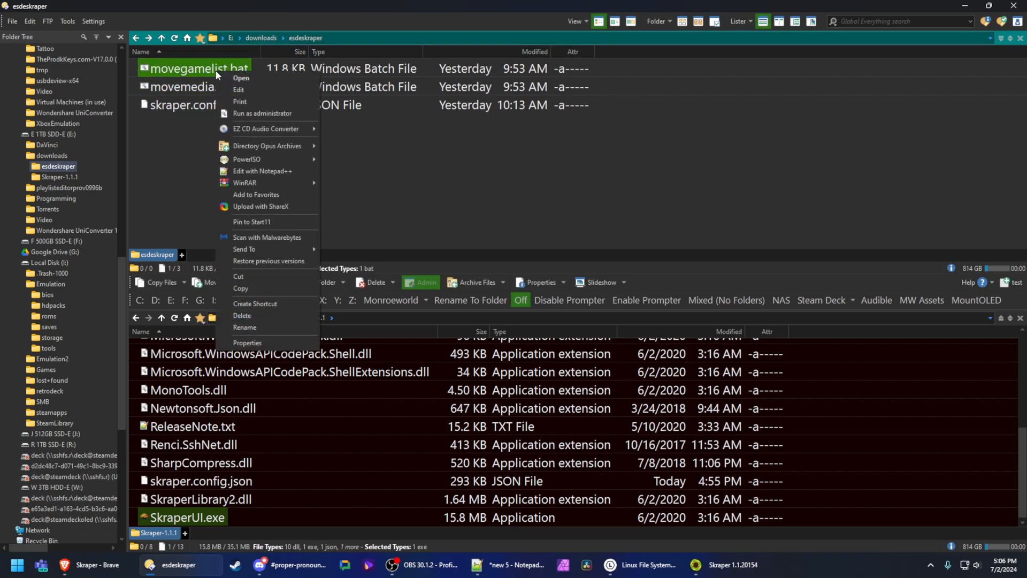
left_click(267, 171)
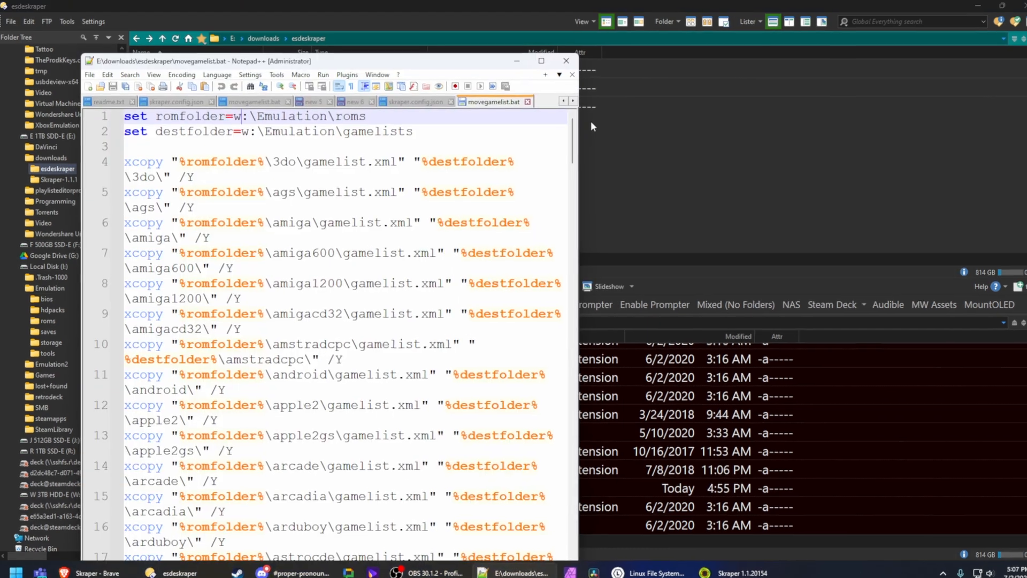
key("BackSpace")
type("i")
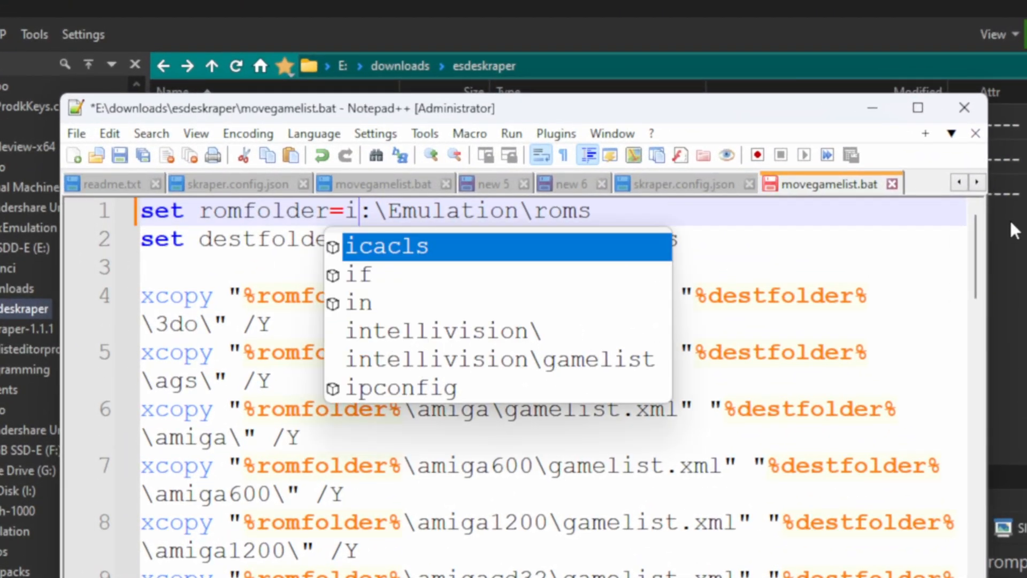
left_click(786, 264)
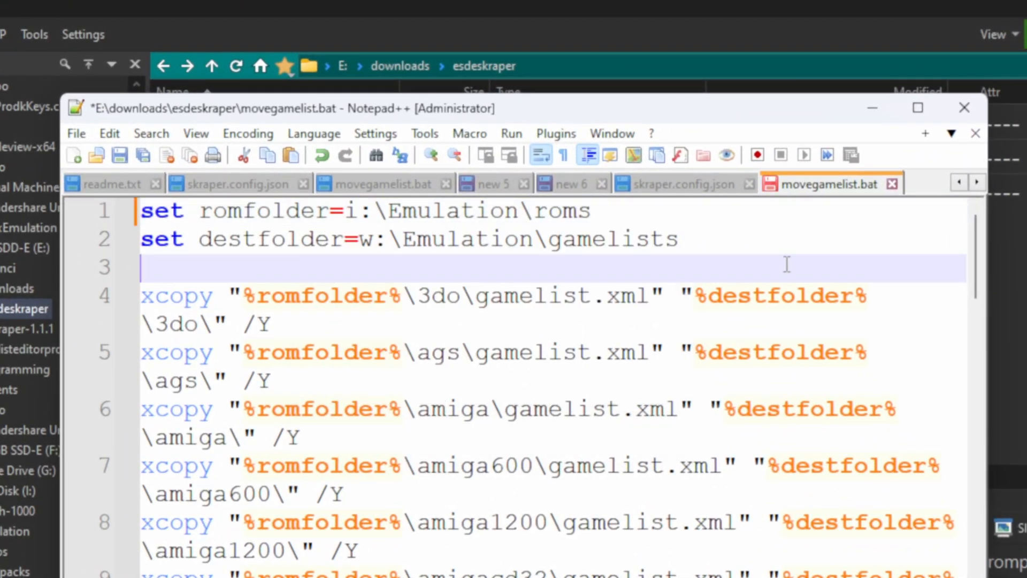
Step: Set the destfolder path in movegamelist.bat to i:\Emulation\gamelists
left_click(372, 243)
key("BackSpace")
type("i")
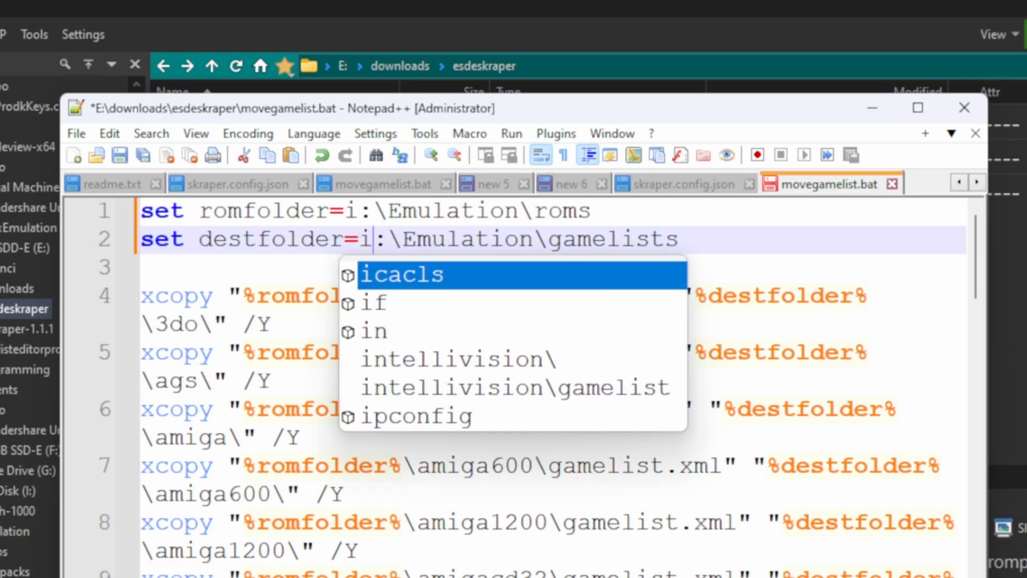
left_click(736, 227)
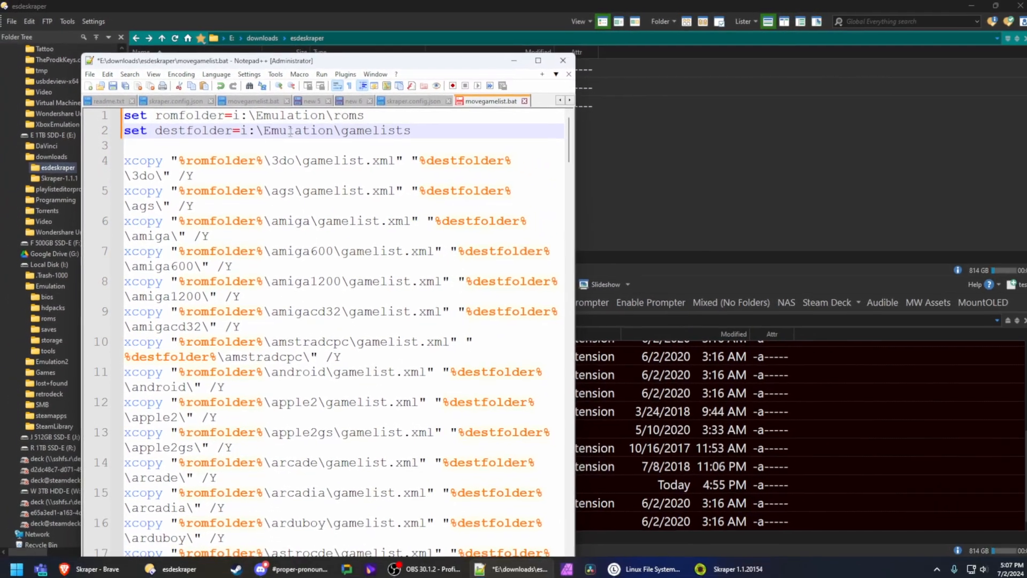
left_click(289, 131)
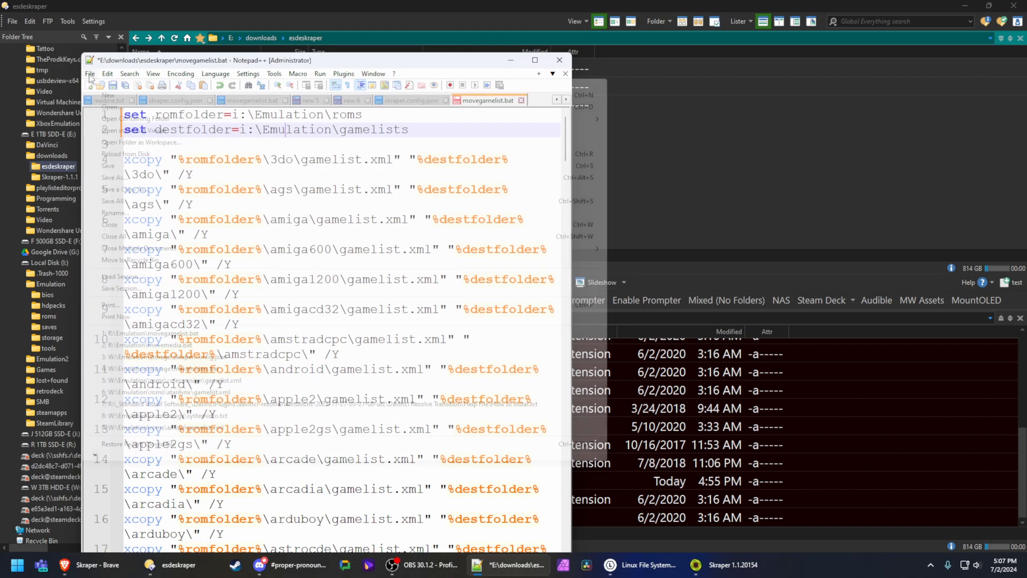
Step: Save movegamelist.bat and run it from the esdeskraper folder in Directory Opus
left_click(90, 73)
left_click(133, 162)
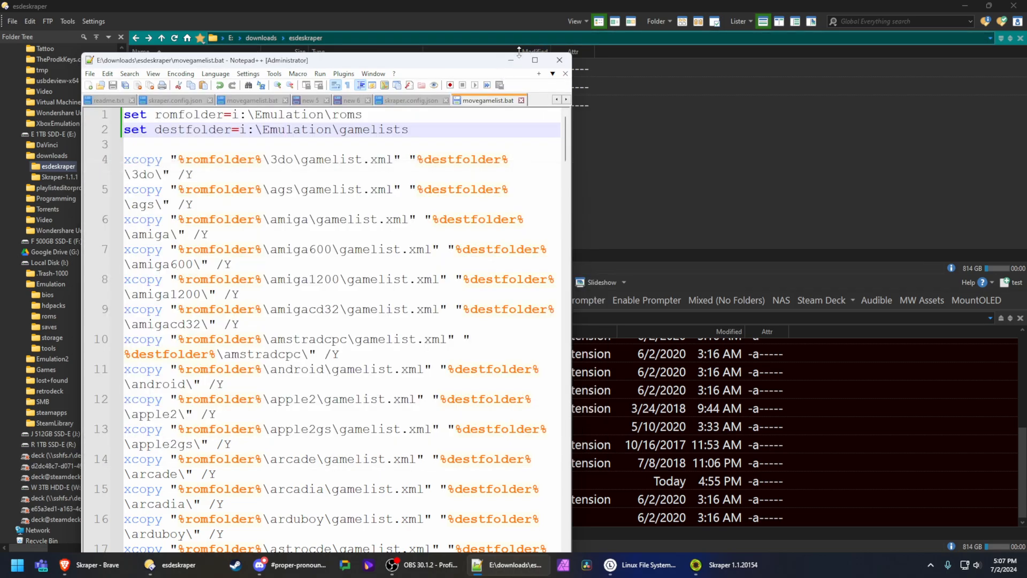
left_click(511, 60)
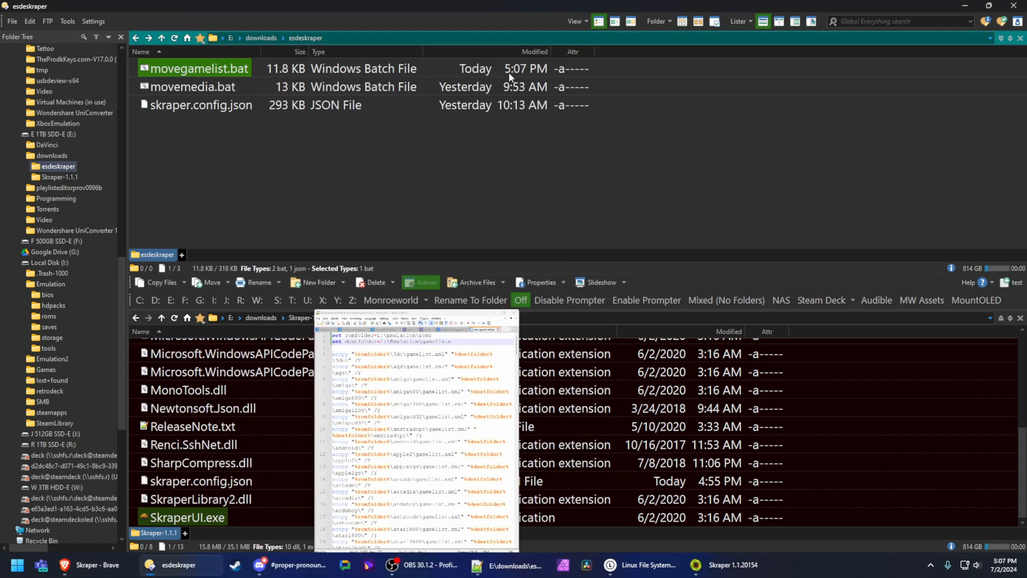
double_click(222, 72)
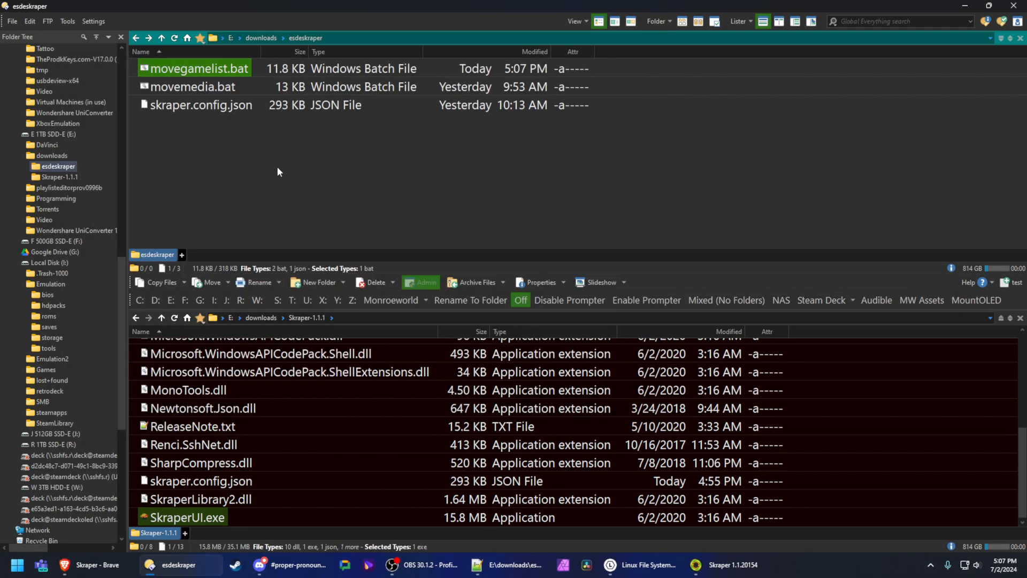
Step: Open movemedia.bat from the esdeskraper folder in Notepad++ and set its romfolder path to i:\Emulation\roms
left_click(192, 87)
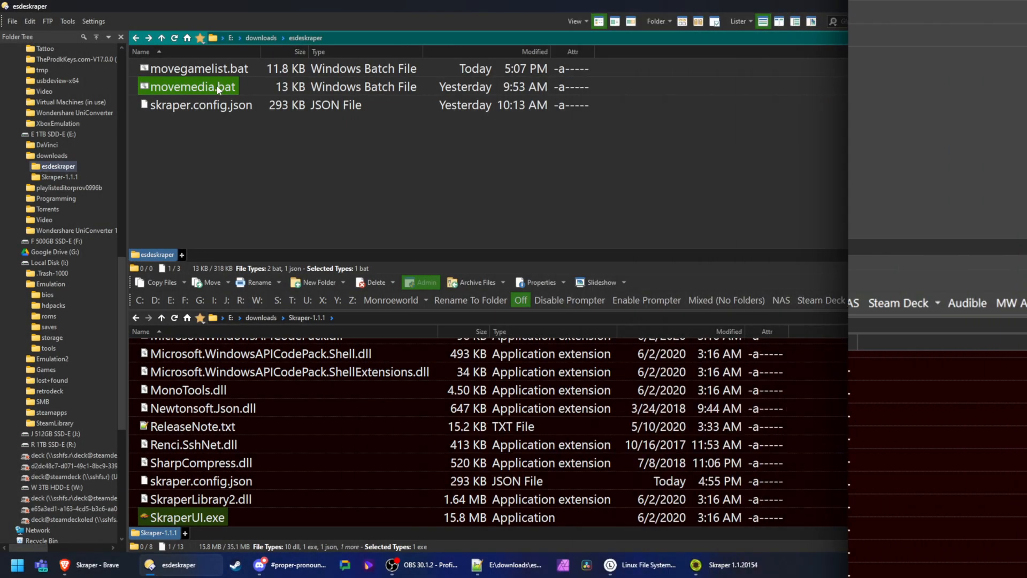
right_click(218, 90)
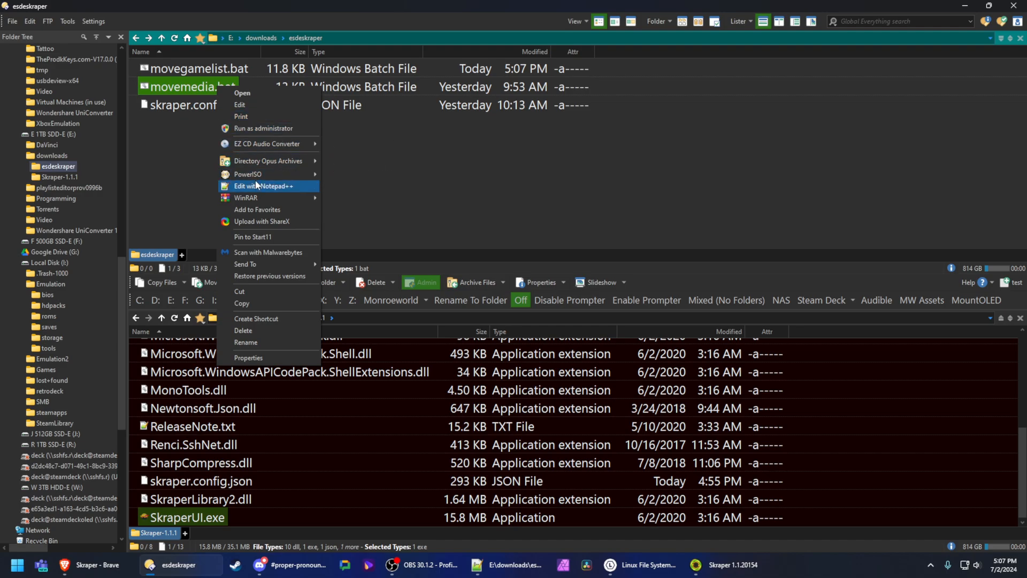
left_click(257, 186)
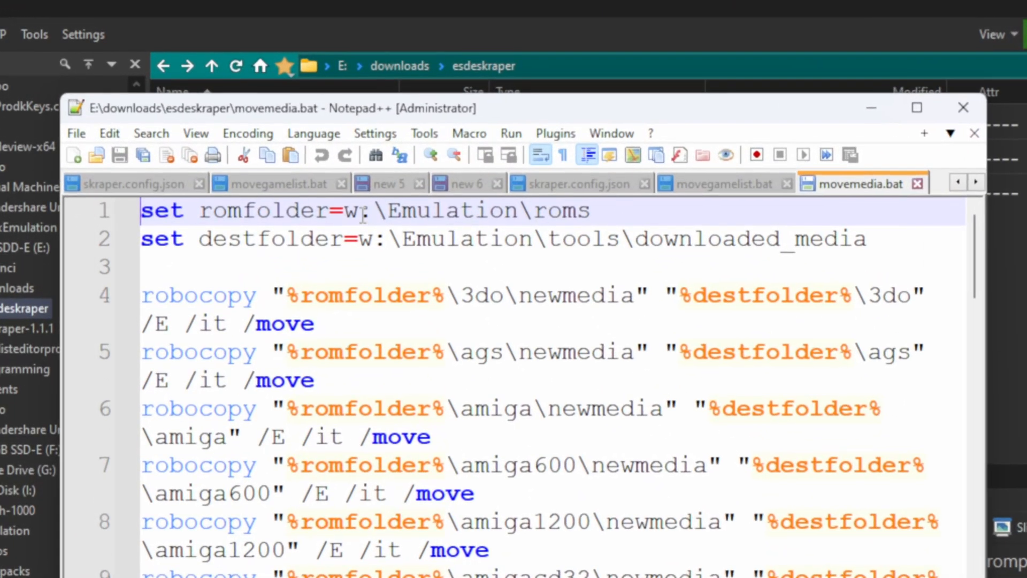
left_click(362, 213)
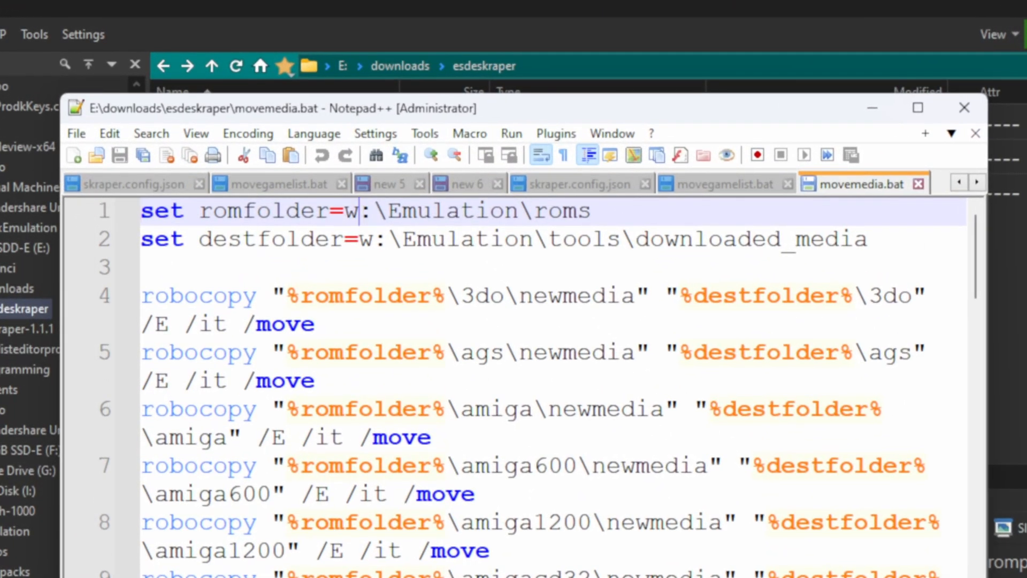
key("BackSpace")
type("i")
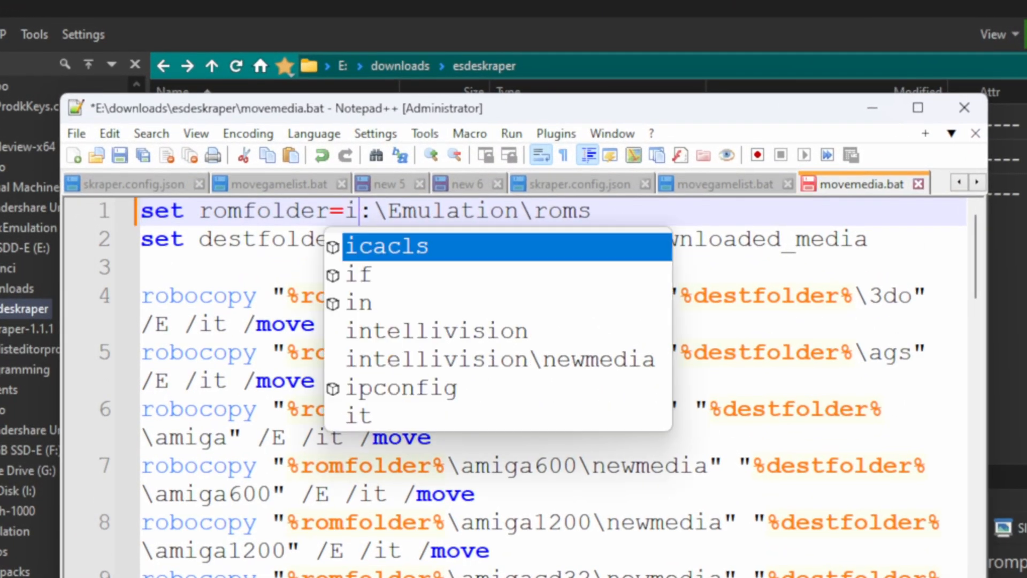
left_click(852, 295)
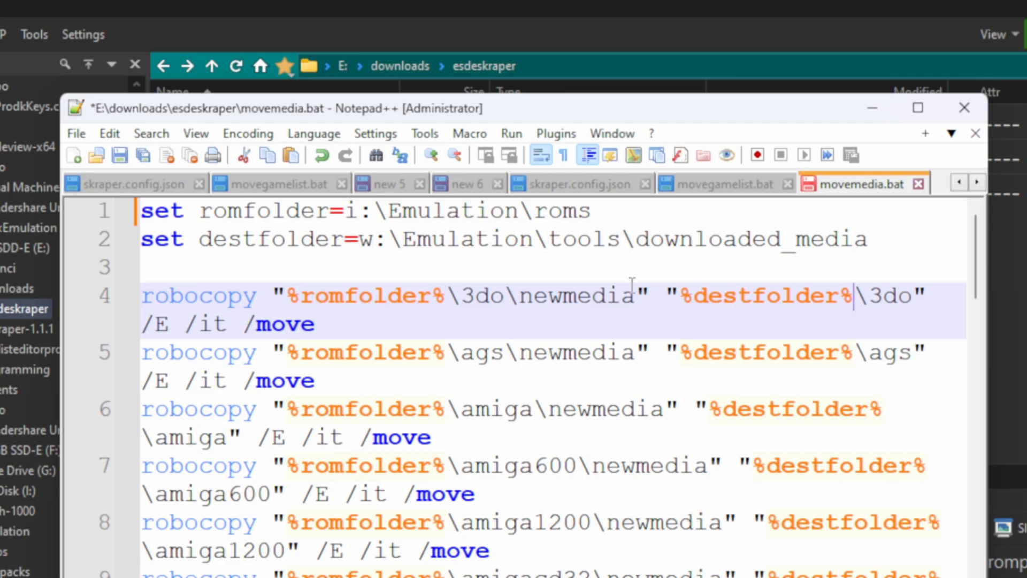
Step: Set the destfolder path in movemedia.bat to i:\Emulation\tools\downloaded_media
left_click(374, 239)
key("BackSpace")
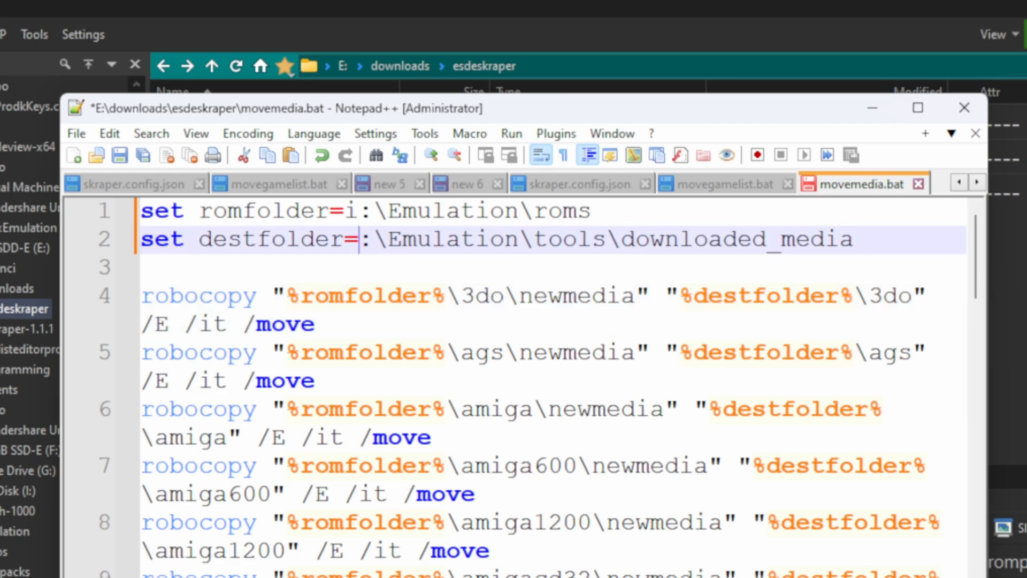
type("i")
left_click(861, 262)
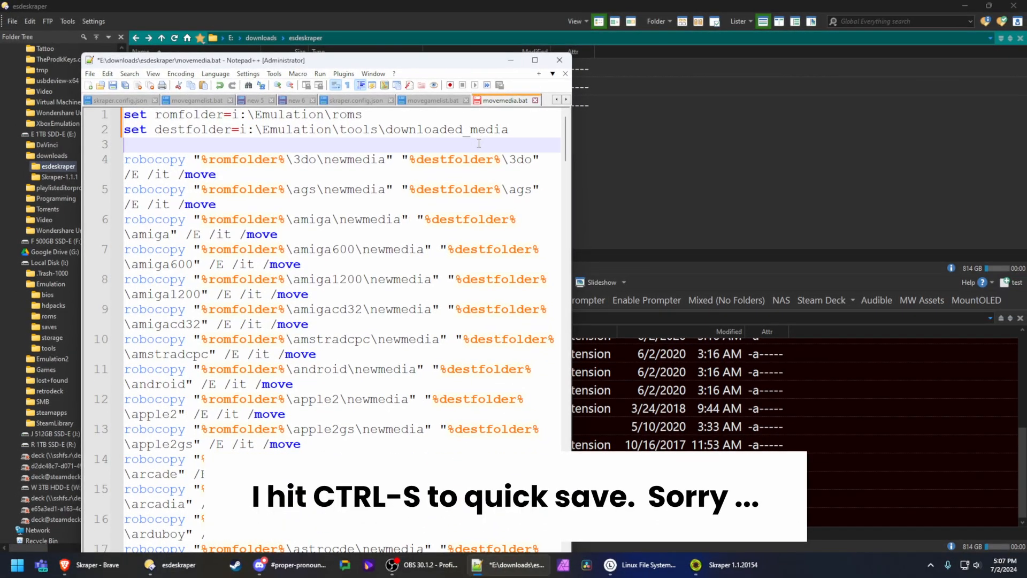
Step: Save movemedia.bat and run it from the esdeskraper folder to move the scraped media
left_click(89, 73)
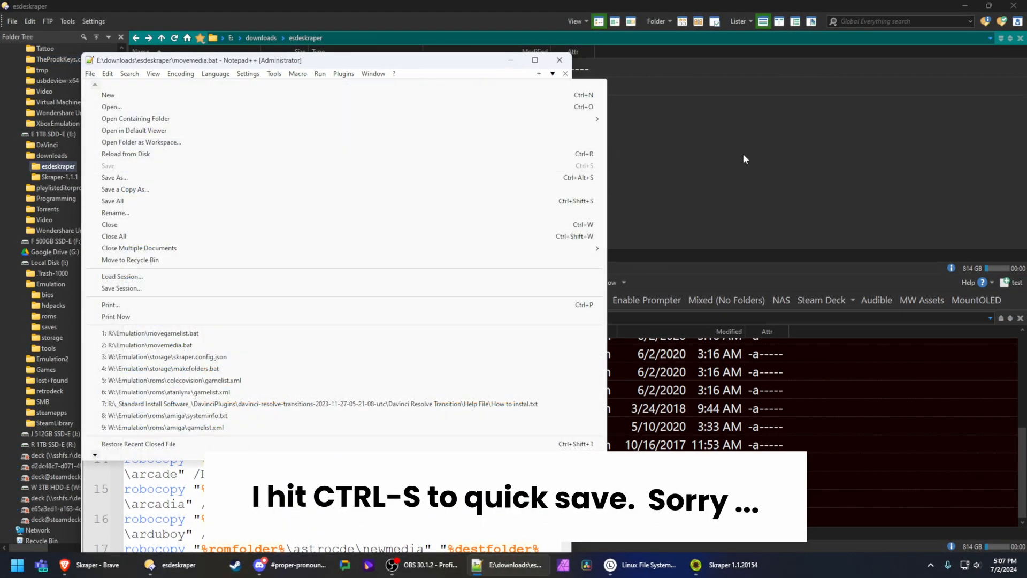
left_click(511, 57)
left_click(511, 56)
left_click(544, 217)
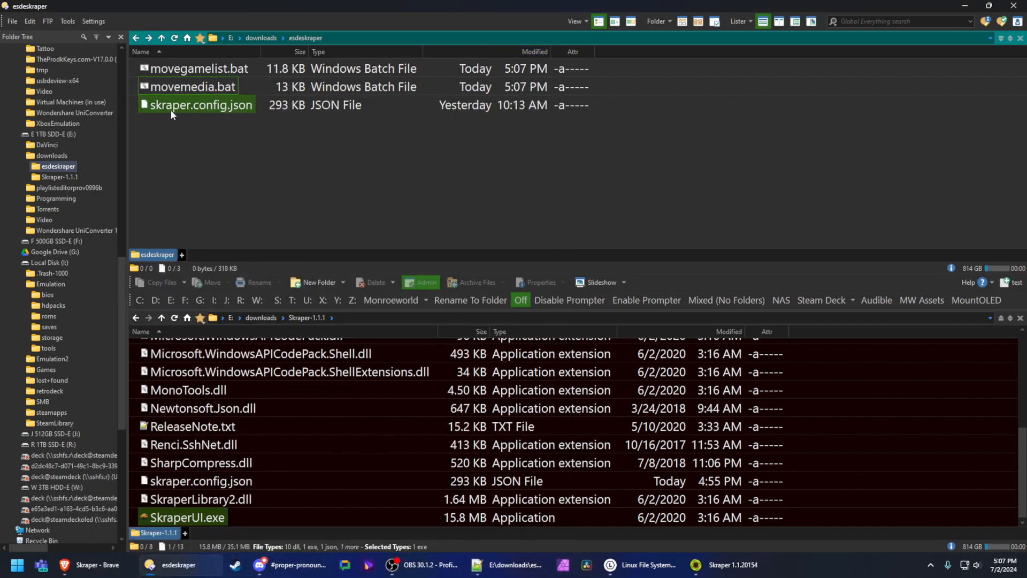
double_click(197, 89)
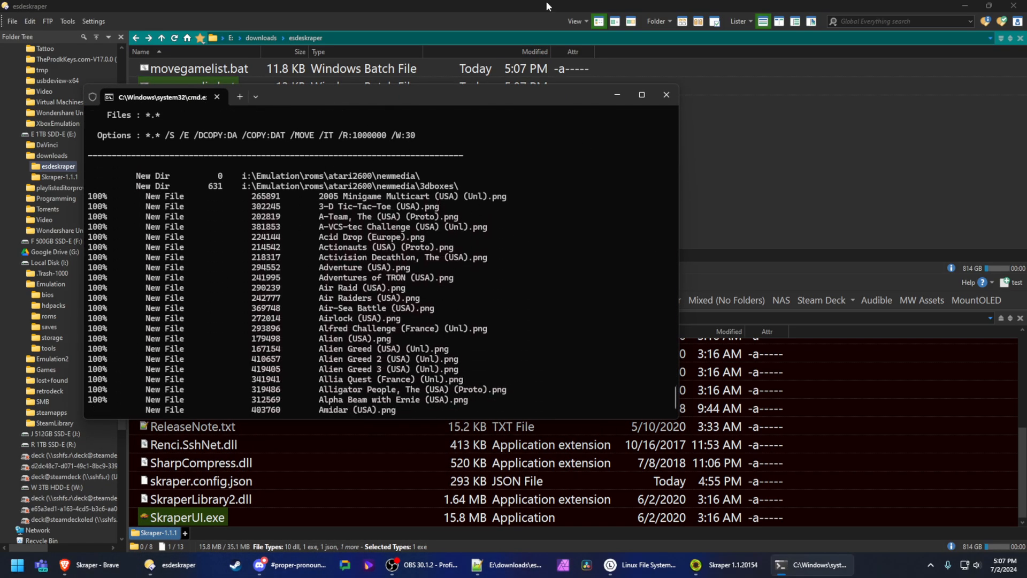
left_click_drag(457, 107, 557, 133)
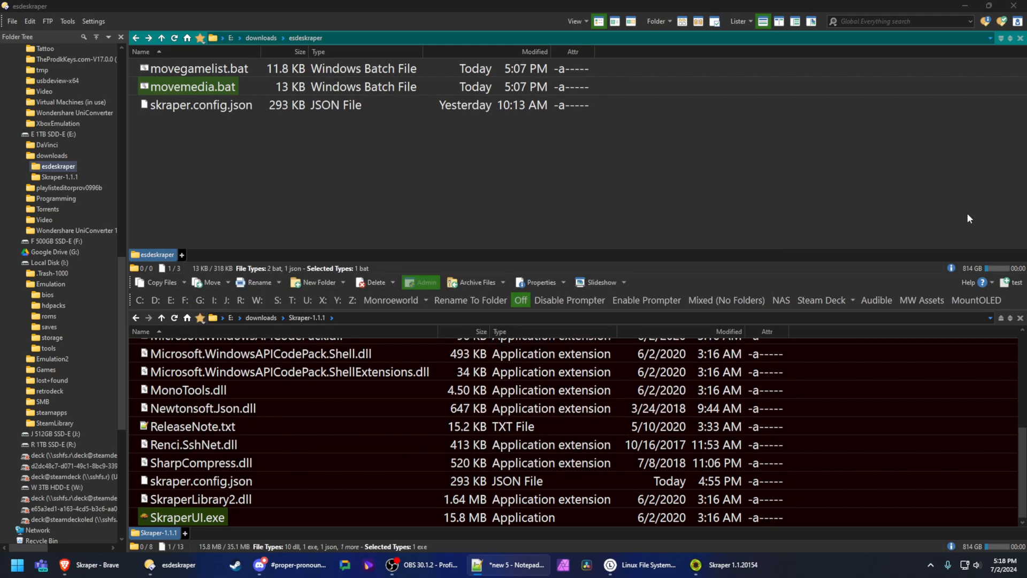
Step: Minimize the file manager and browser, and unmount Volume1 (I:\) in Linux File Systems for Windows
left_click(964, 6)
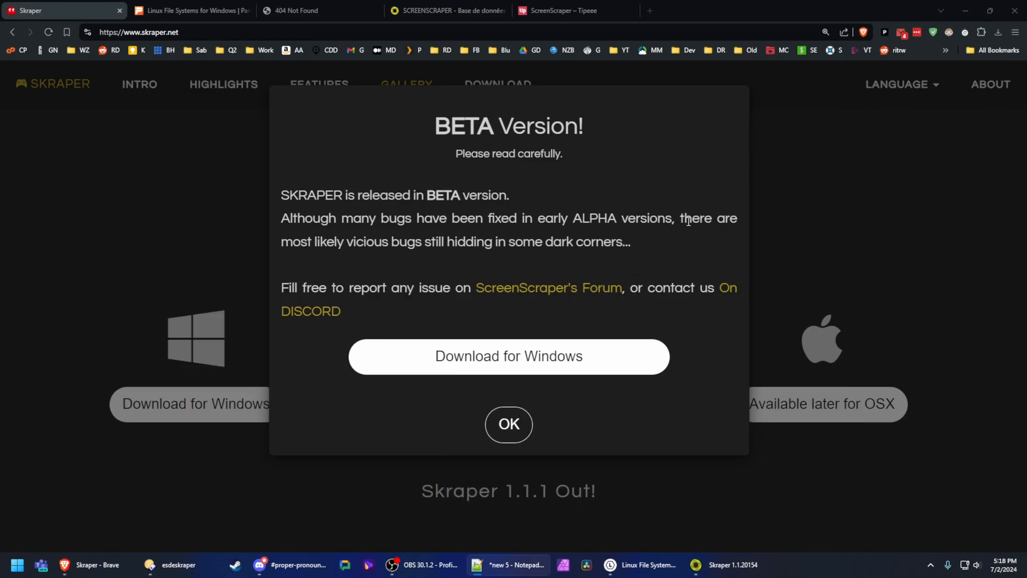
left_click(965, 10)
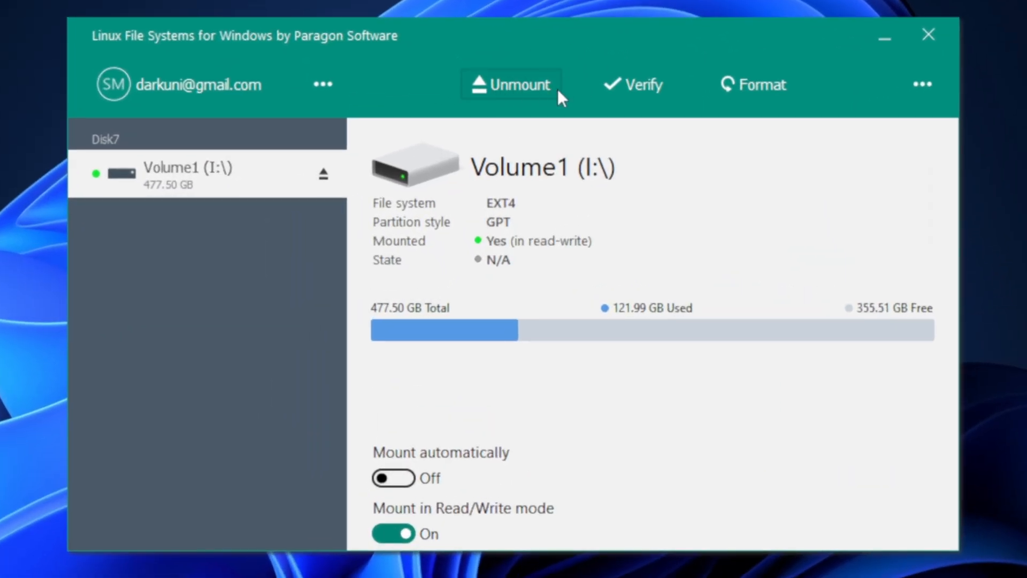
left_click(514, 87)
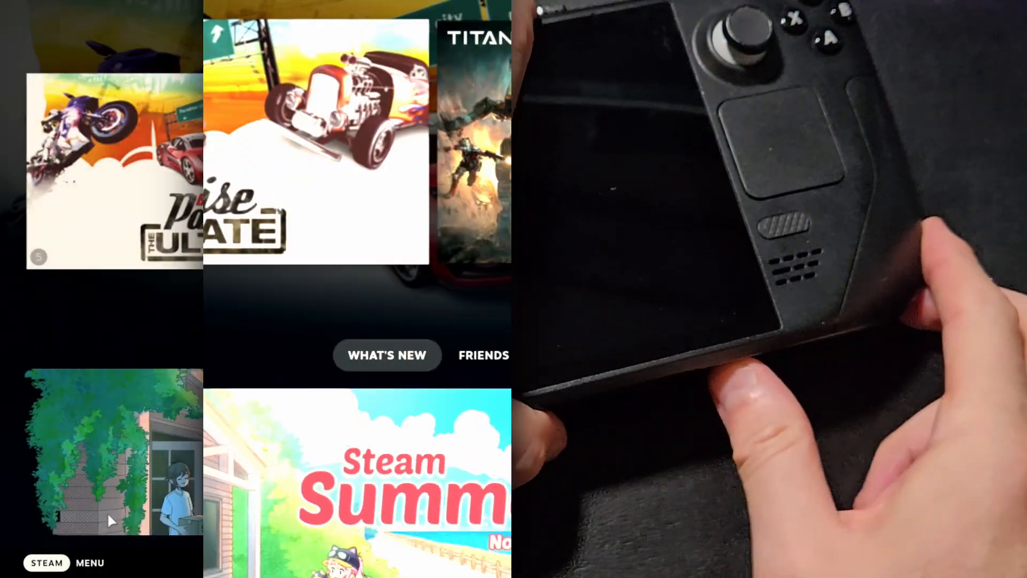
Step: Switch the Steam Deck from Gaming Mode to the desktop through its power options
left_click(80, 560)
left_click(69, 418)
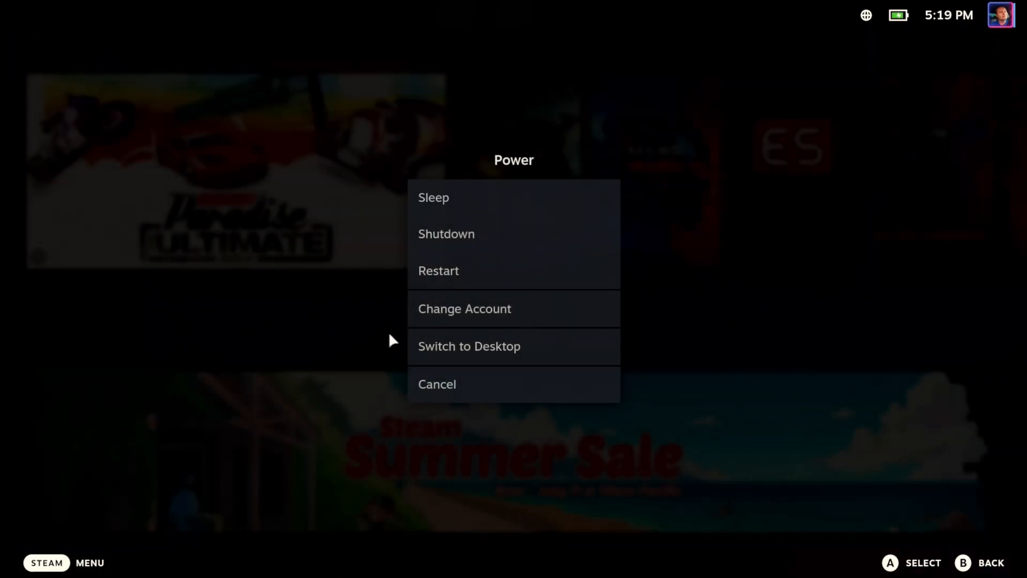
left_click(487, 345)
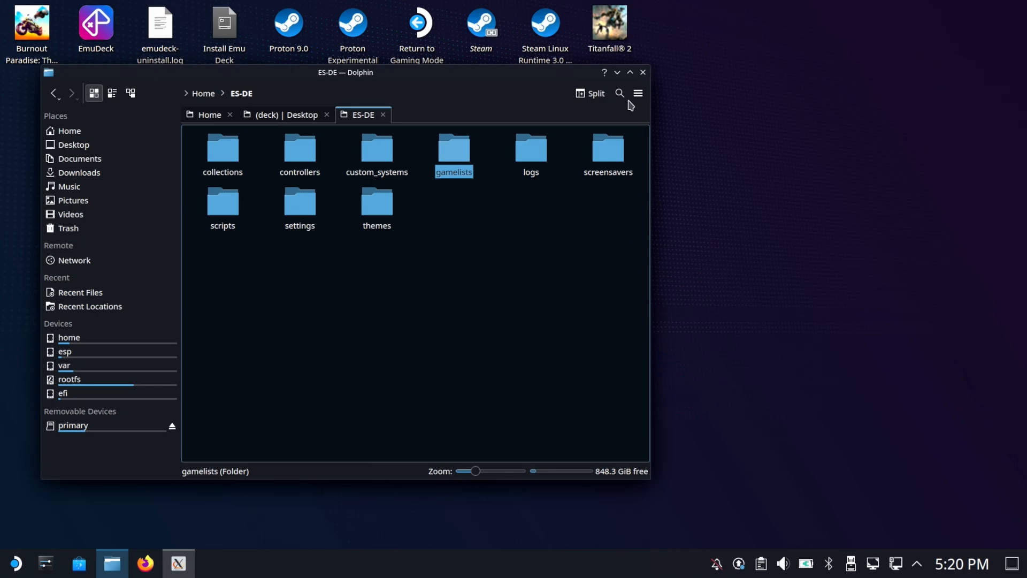
Step: Maximize the Dolphin window, split its view and show the primary removable drive in the second pane
left_click(631, 73)
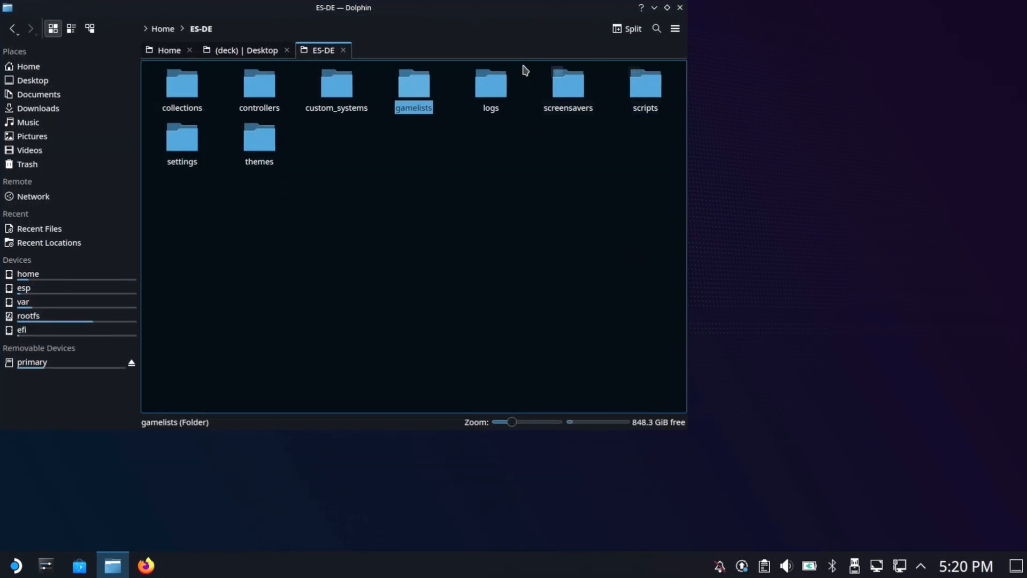
left_click(633, 233)
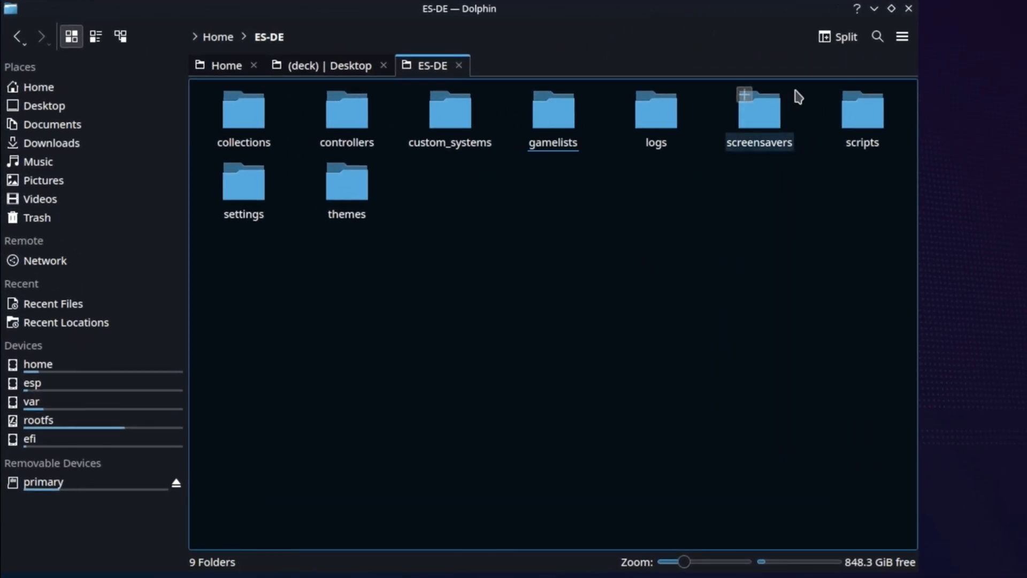
left_click(838, 37)
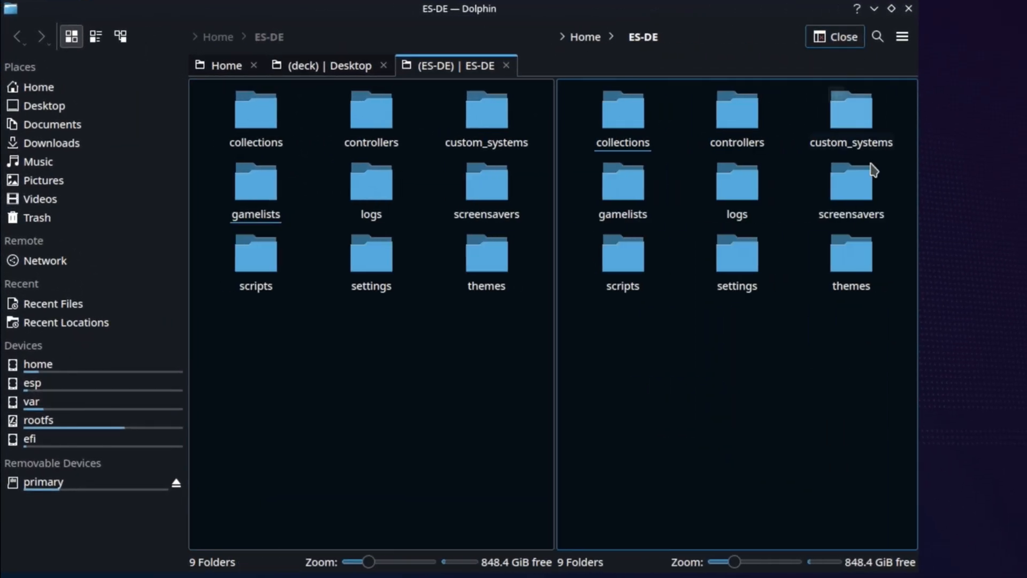
left_click(54, 484)
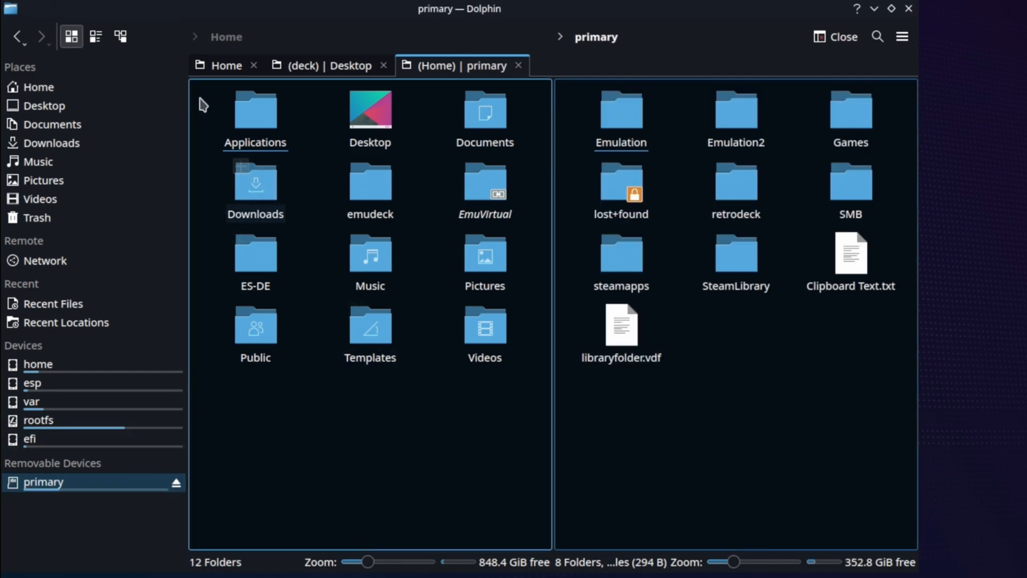
Step: Open the ES-DE folder from Home in the first pane and select its gamelists folder
left_click(275, 283)
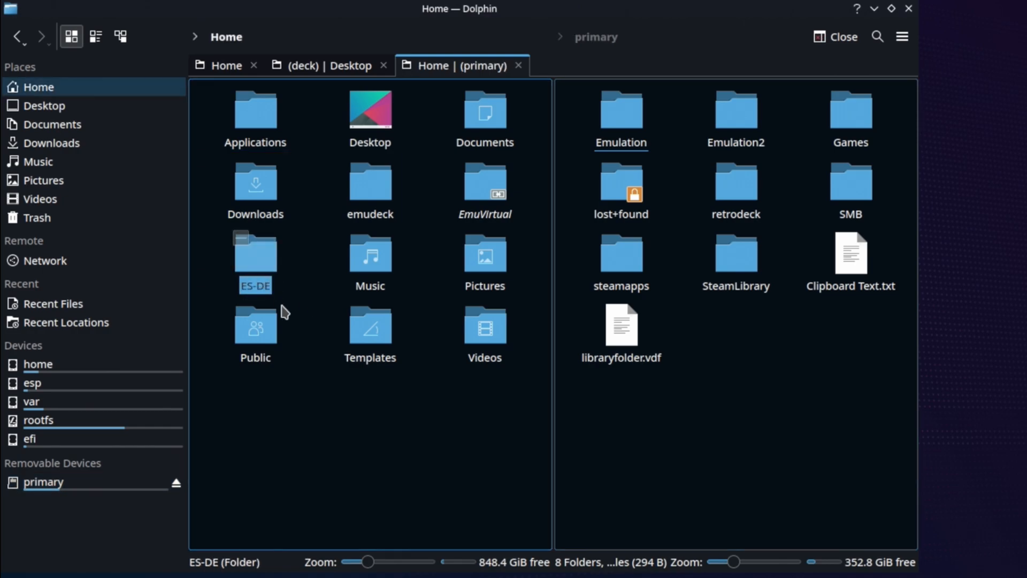
double_click(261, 256)
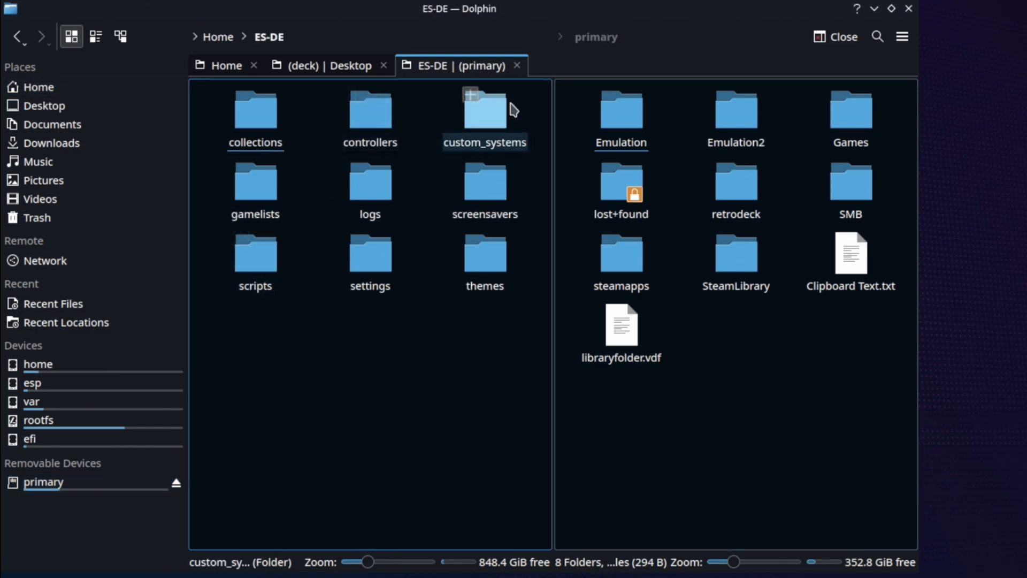
left_click(258, 196)
left_click(753, 401)
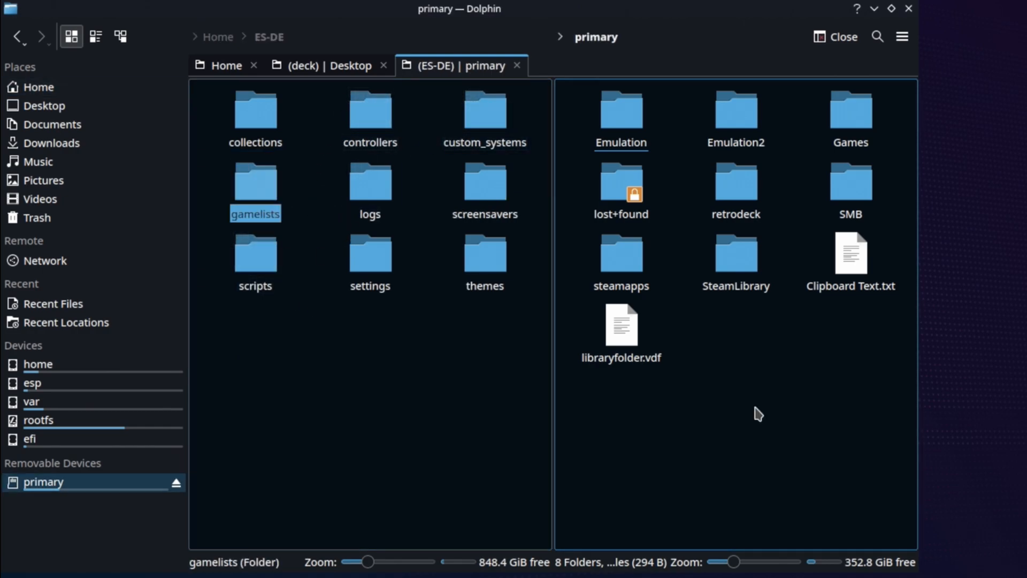
Step: Open the Emulation folder on the primary drive and move its gamelists folder into the ES-DE folder
double_click(621, 113)
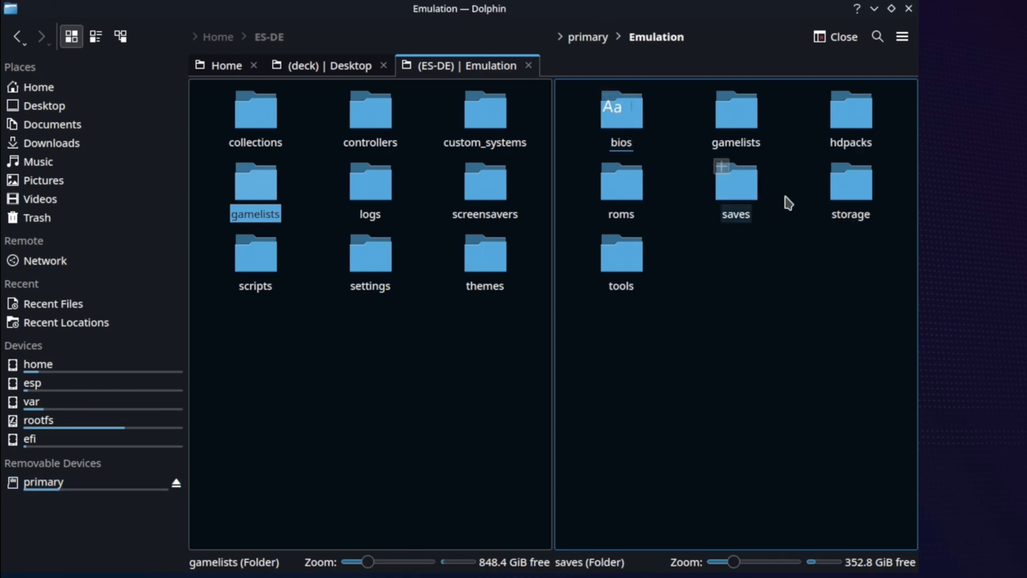
left_click(636, 254)
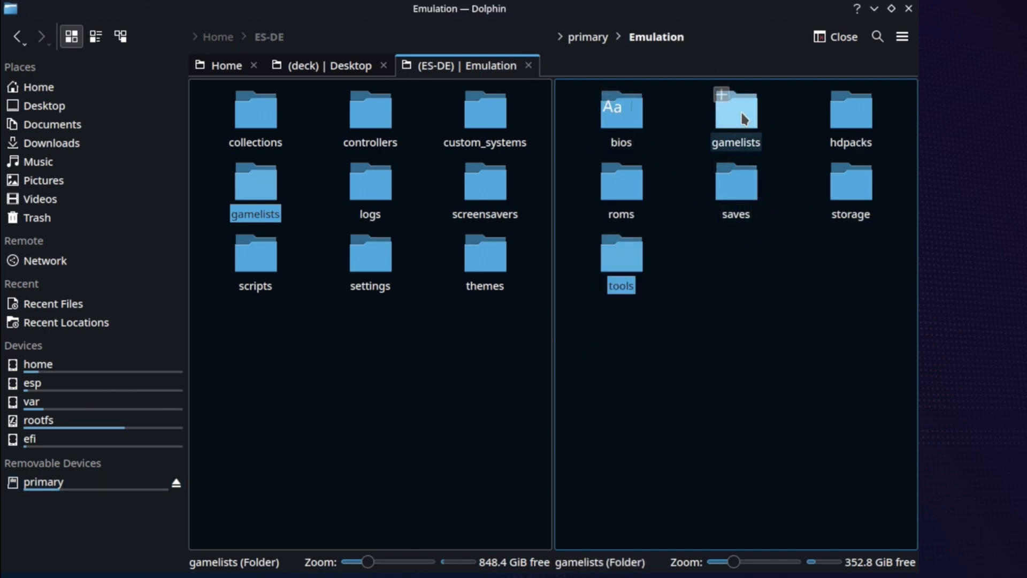
left_click(755, 122)
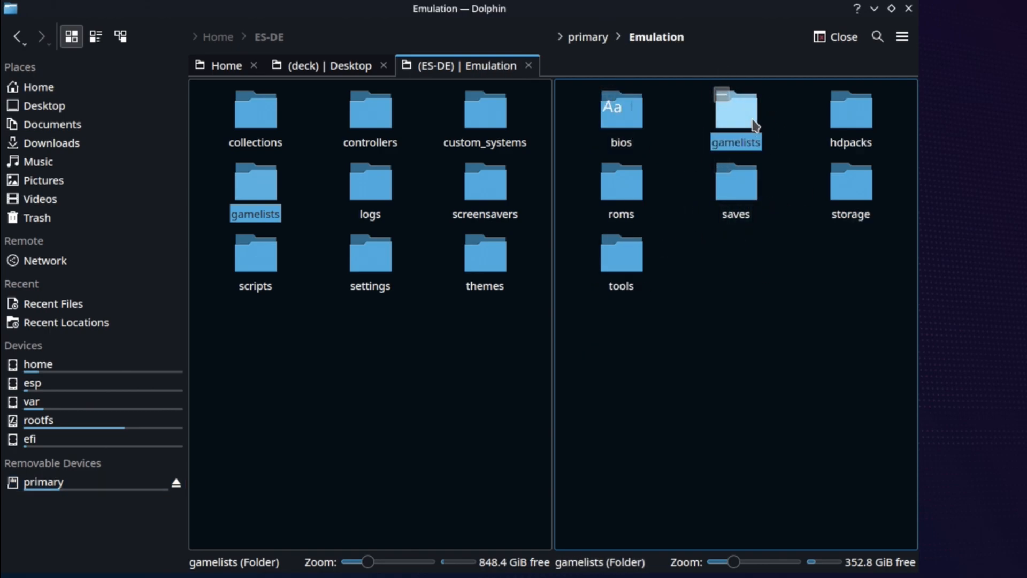
left_click(792, 321)
left_click_drag(738, 134, 291, 343)
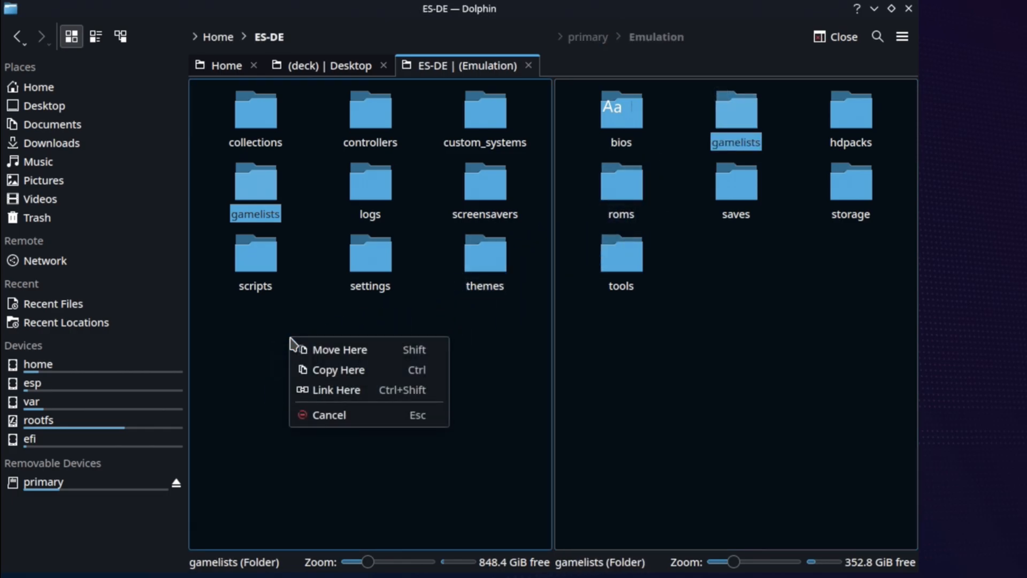
left_click(362, 357)
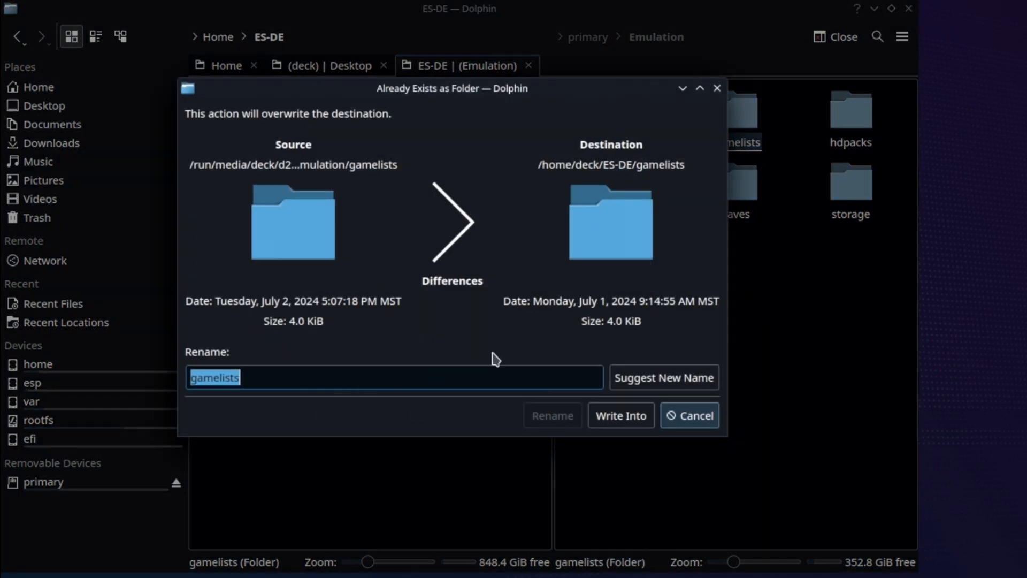
Step: Write into the existing gamelists folder and all its matching subfolders, overwriting every duplicate gamelist.xml file
left_click(635, 420)
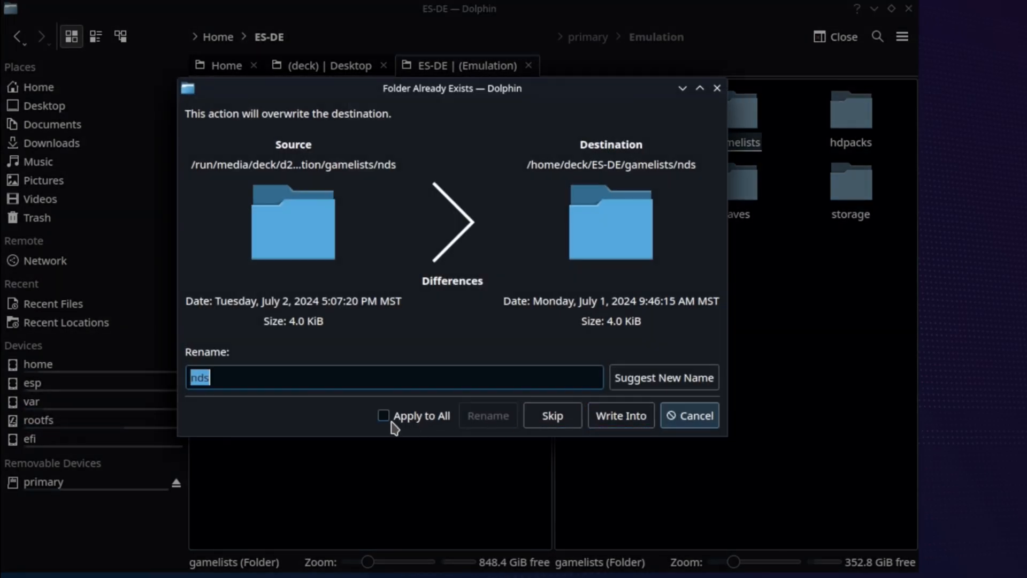
left_click(384, 416)
left_click(618, 417)
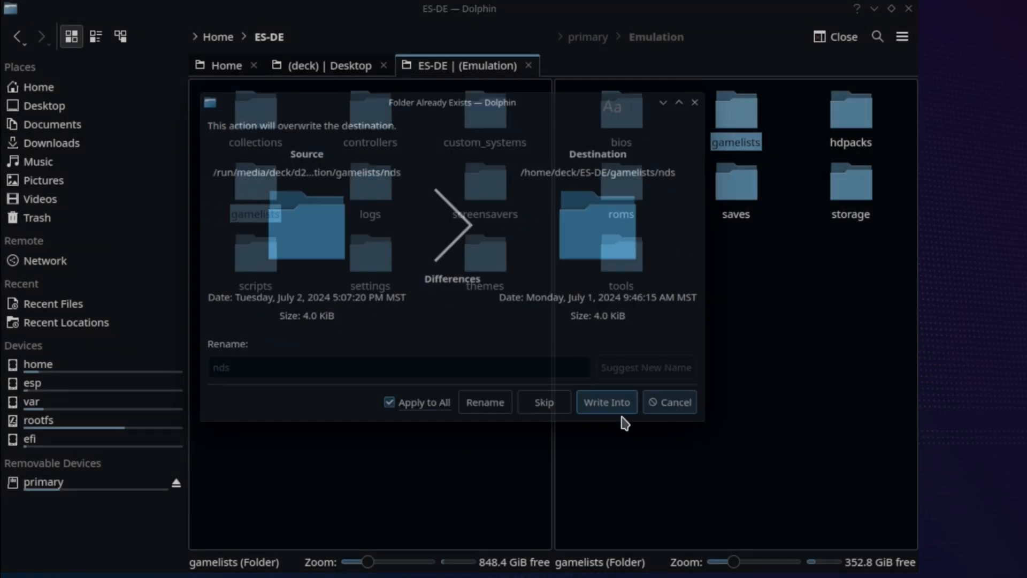
left_click(395, 427)
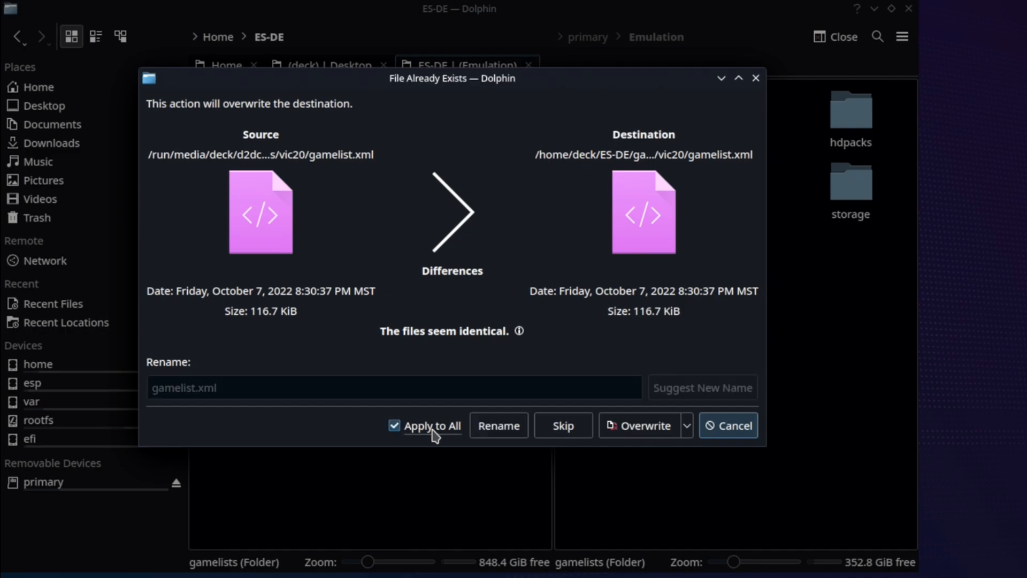
left_click(632, 428)
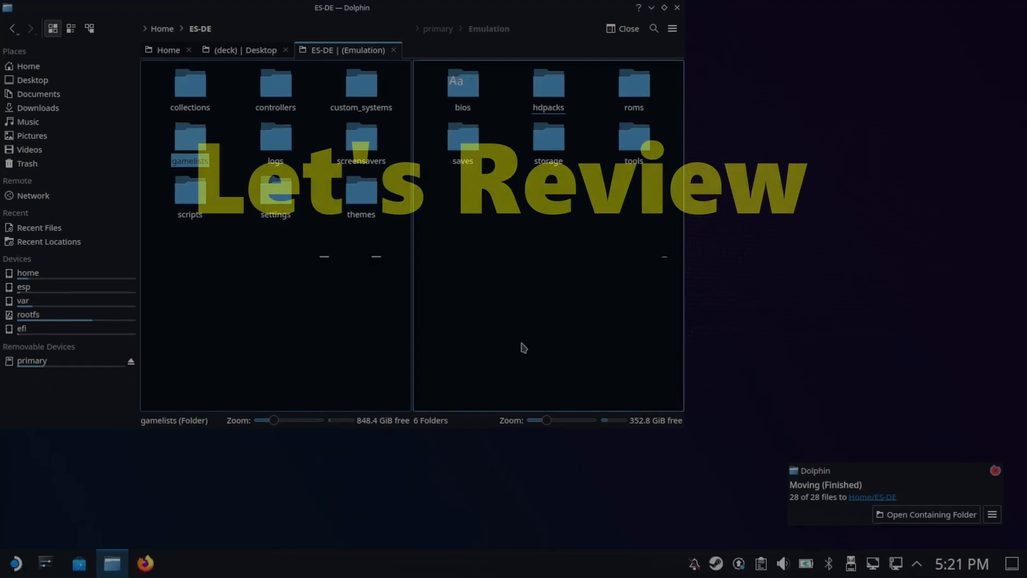
Step: Close the Dolphin window and open the Steam library
left_click(718, 453)
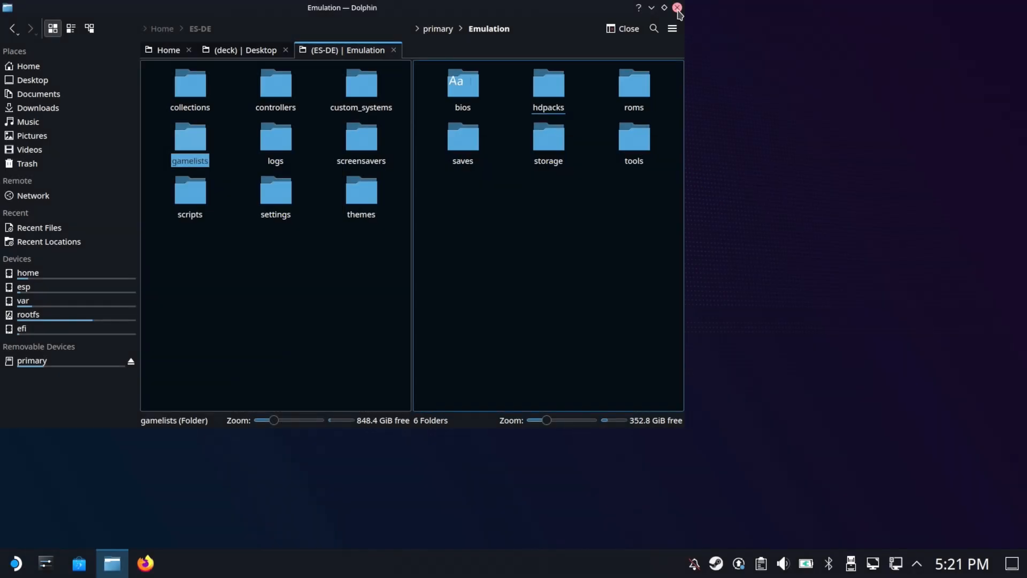
left_click(676, 8)
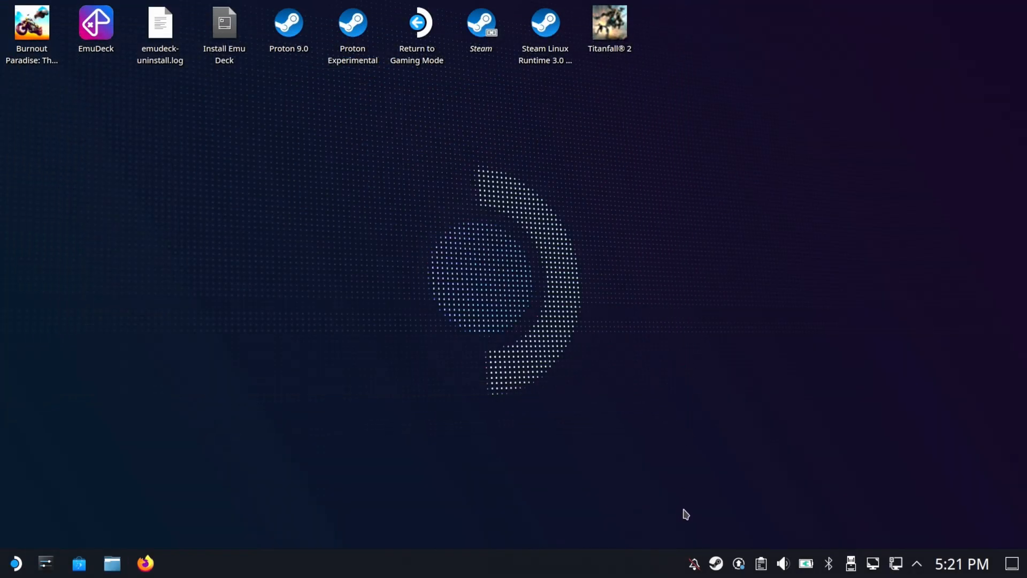
right_click(716, 567)
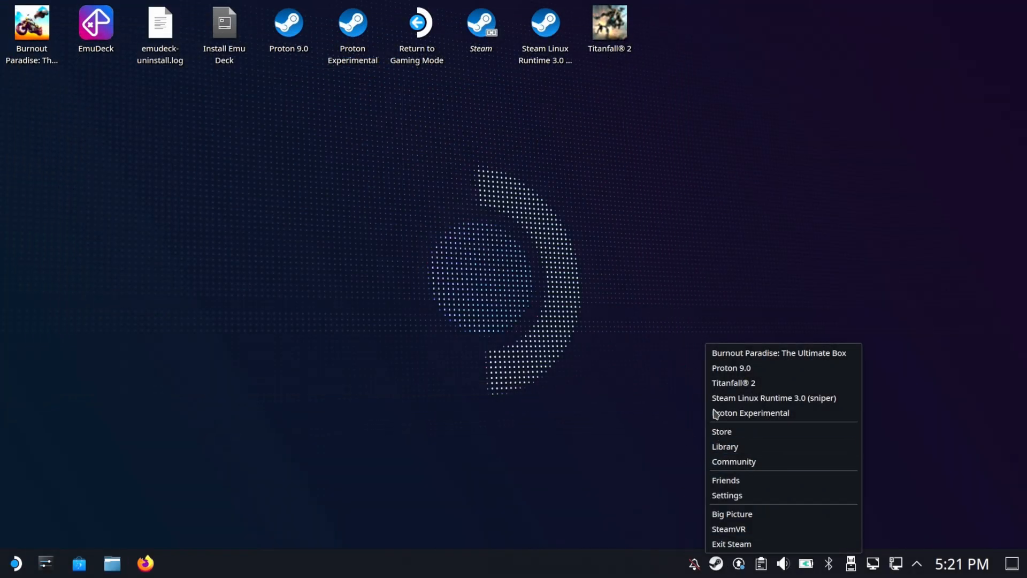
left_click(749, 448)
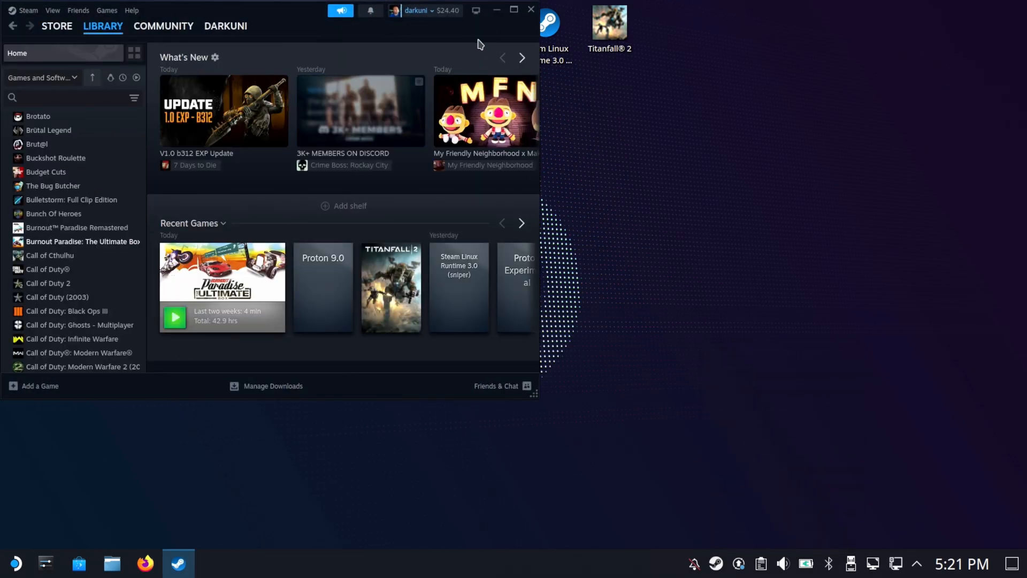
Step: Maximize the Steam window, find ES-DE (Program) among the recent games and launch it
left_click(513, 10)
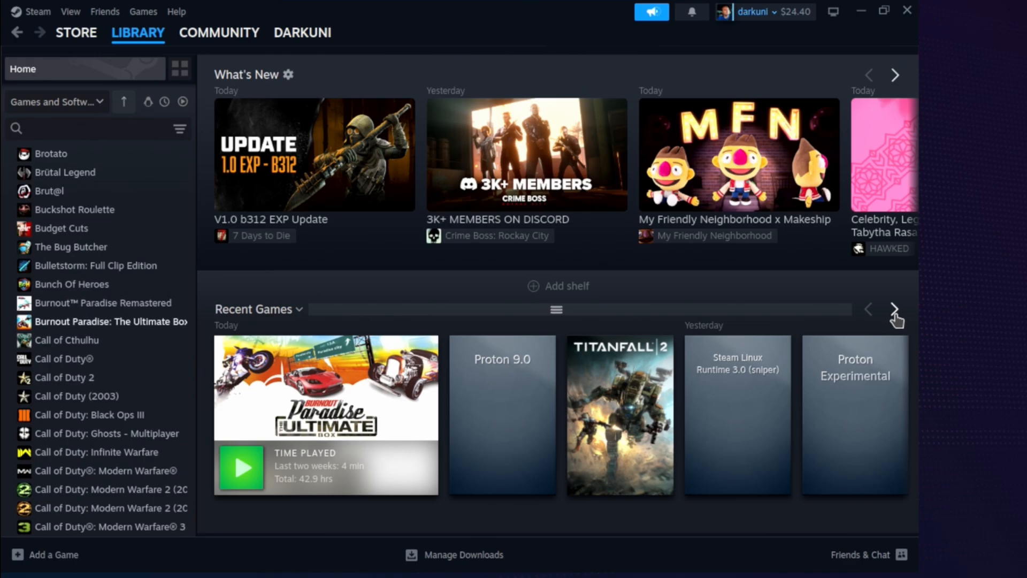
left_click(895, 311)
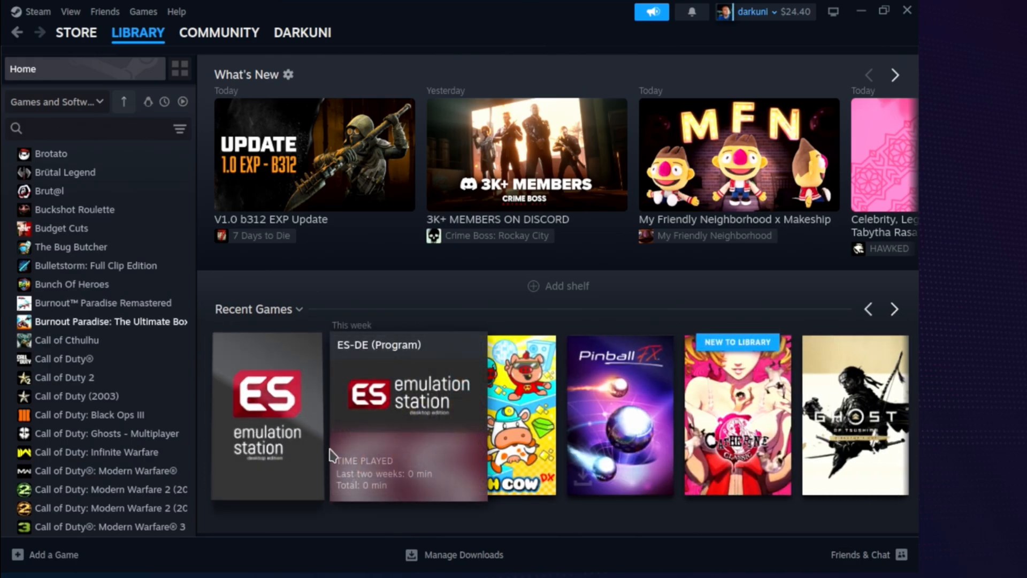
left_click(289, 432)
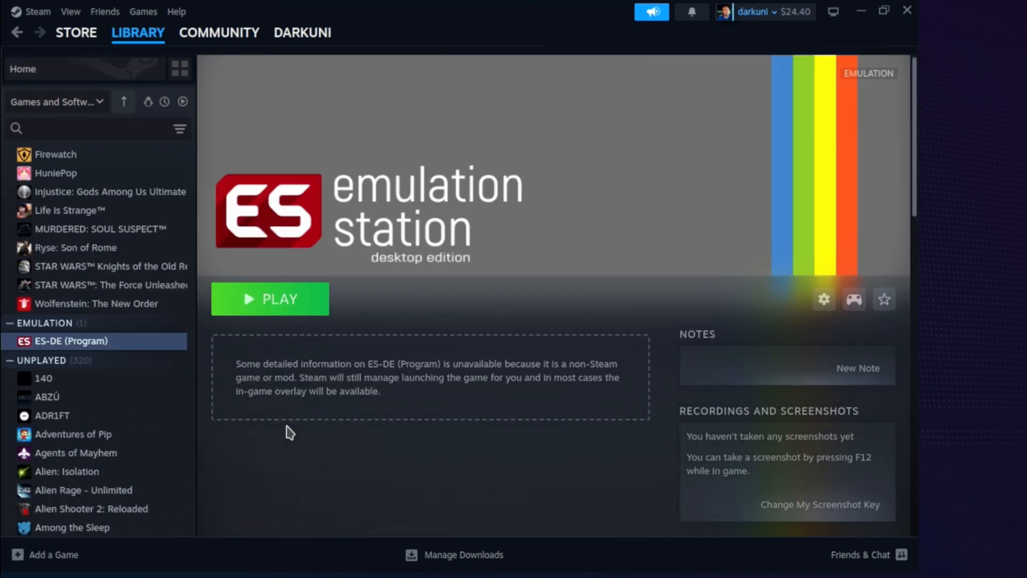
left_click(269, 302)
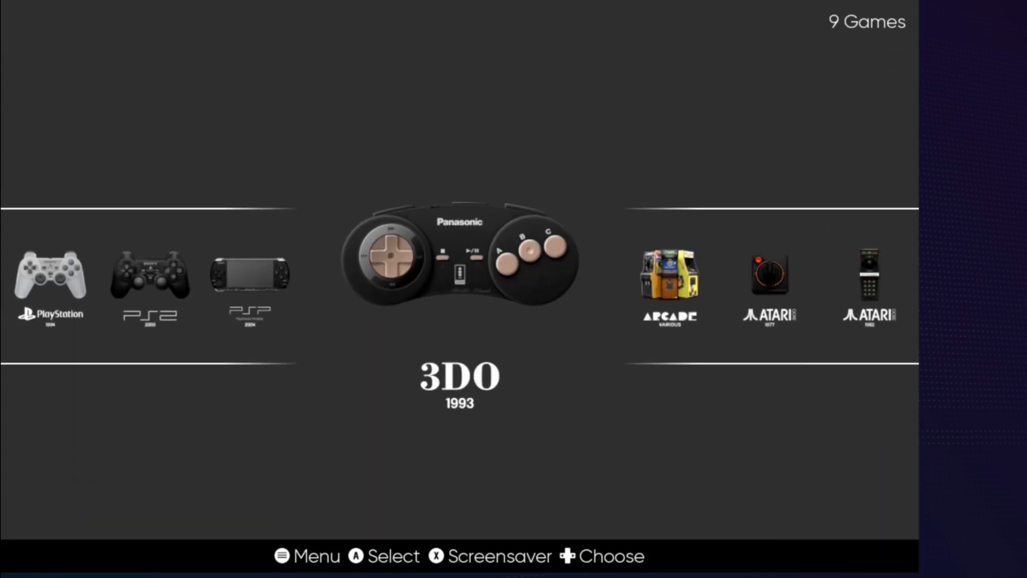
Step: Open the Atari 2600 gamelist and browse its games to check their artwork, descriptions and metadata
key("Right")
key("Right")
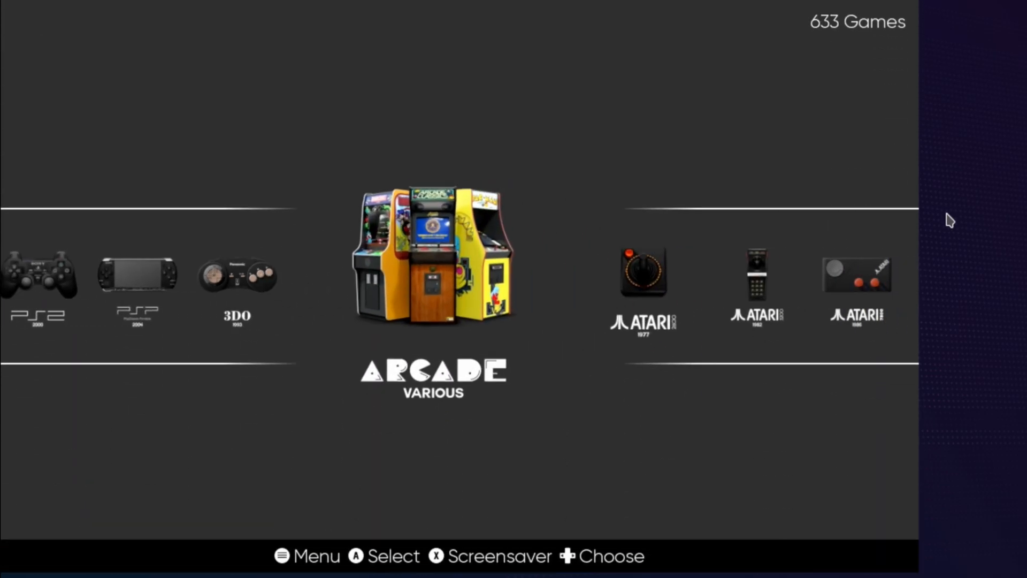
key("Left")
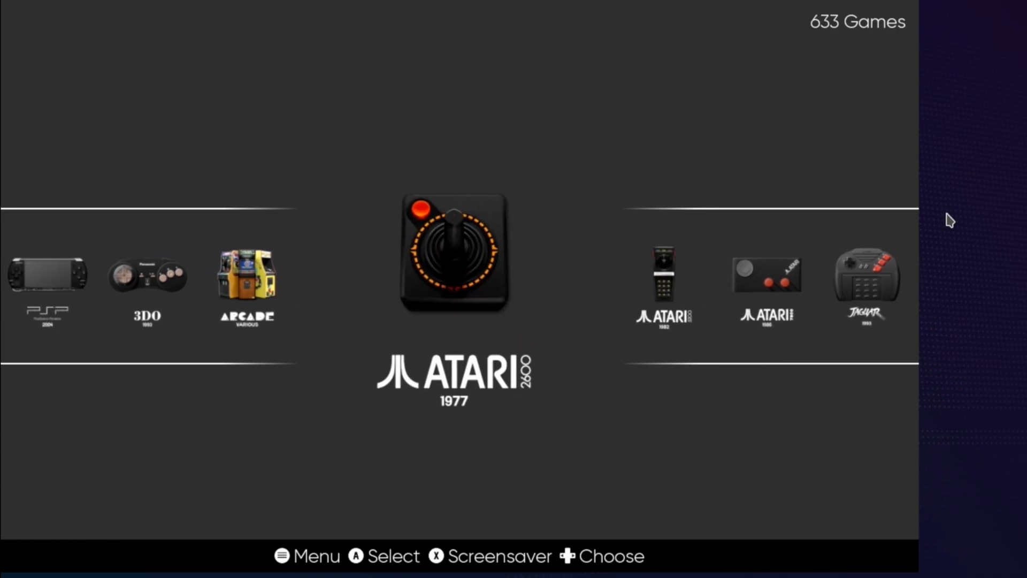
key("Return")
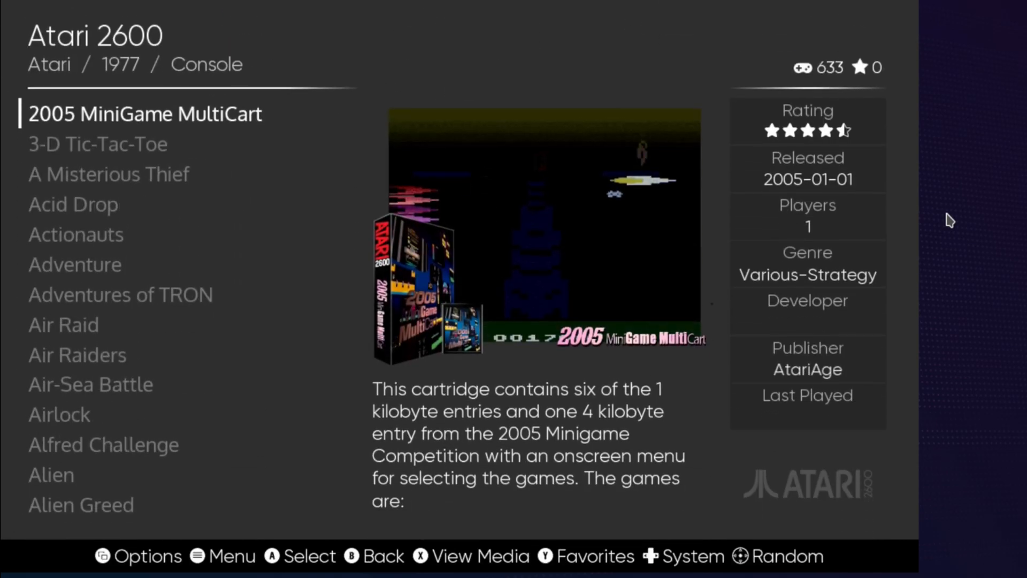
key("Down")
key("Down")
key("Down")
key("Down")
key("Down")
key("Down")
key("Down")
key("Down")
key("Down")
key("Down")
key("Down")
key("Down")
key("Down")
key("Down")
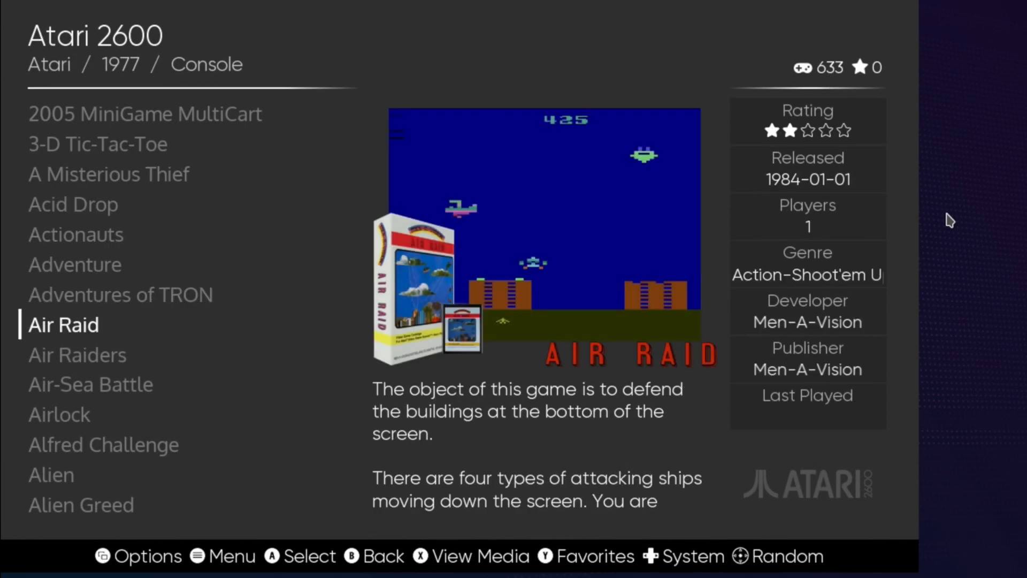
key("Down")
key("Down")
key("Down")
key("Down")
key("Down")
key("Down")
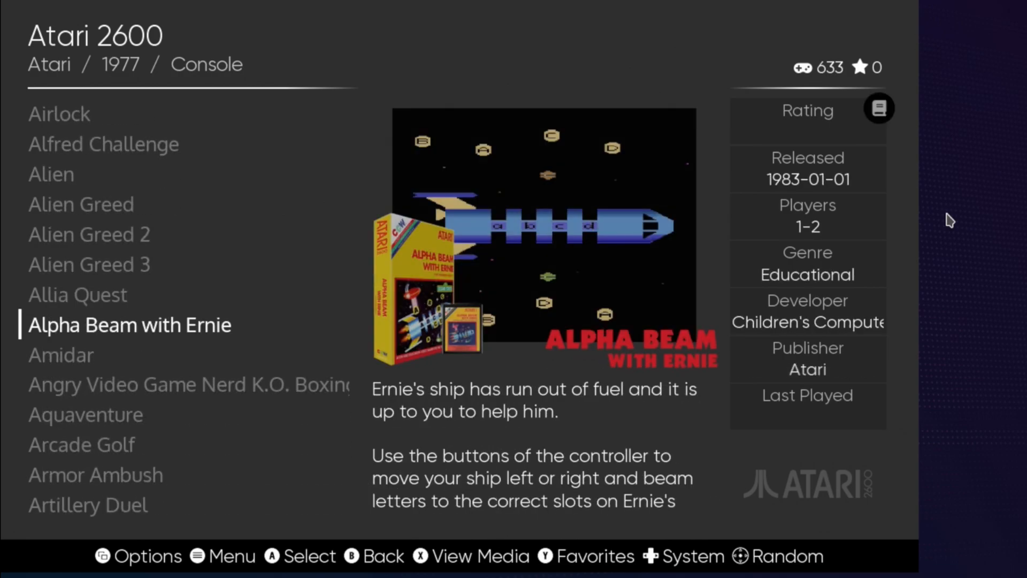
Step: Switch to the Atari Lynx gamelist and browse its games to check their artwork, descriptions and metadata
key("Left")
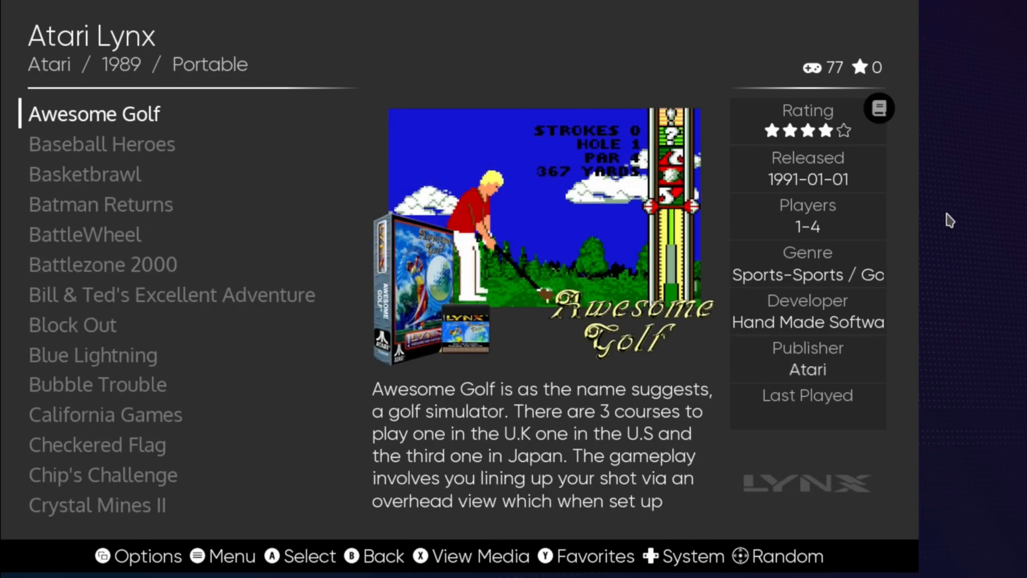
key("Down")
key("Down")
key("Down")
key("Down")
key("Down")
key("Down")
key("Down")
key("Down")
key("Down")
key("Down")
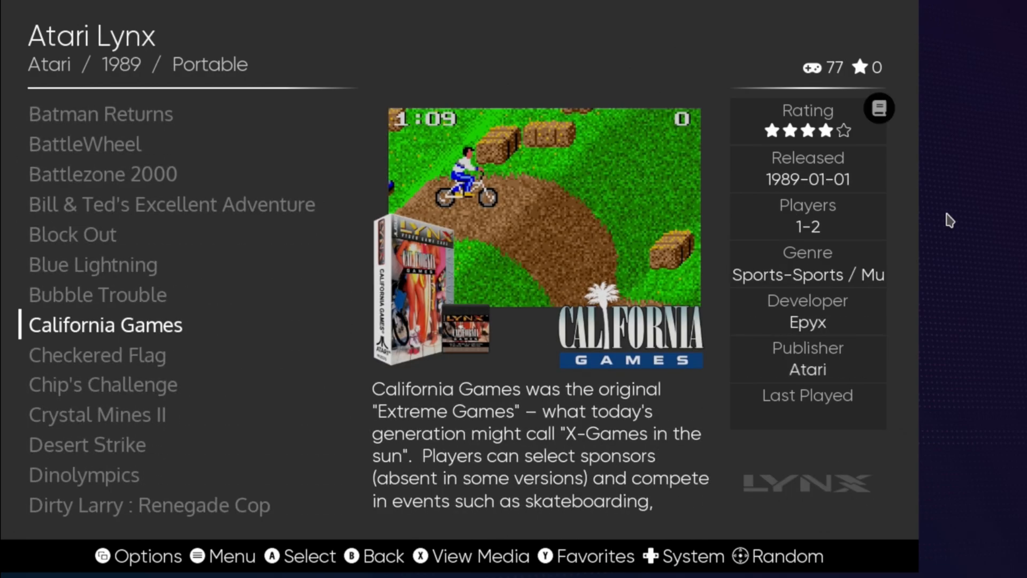
key("Up")
key("Up")
key("Up")
key("Down")
key("Down")
key("Down")
key("Down")
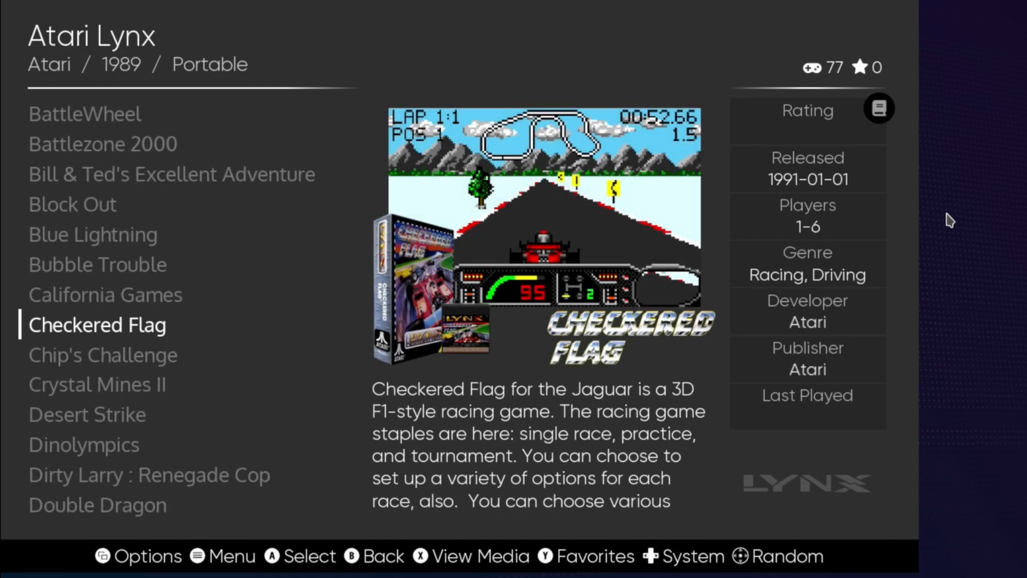
Step: Switch to the Atari Jaguar gamelist and open the metadata editor for Atari Karts (1995)
key("Left")
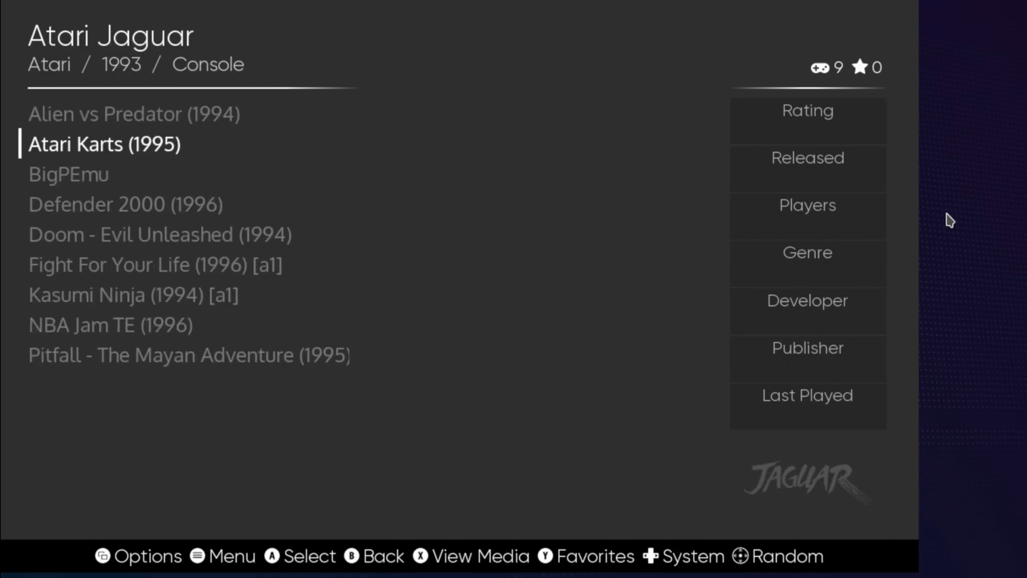
key("F1")
key("Down")
key("Down")
key("Down")
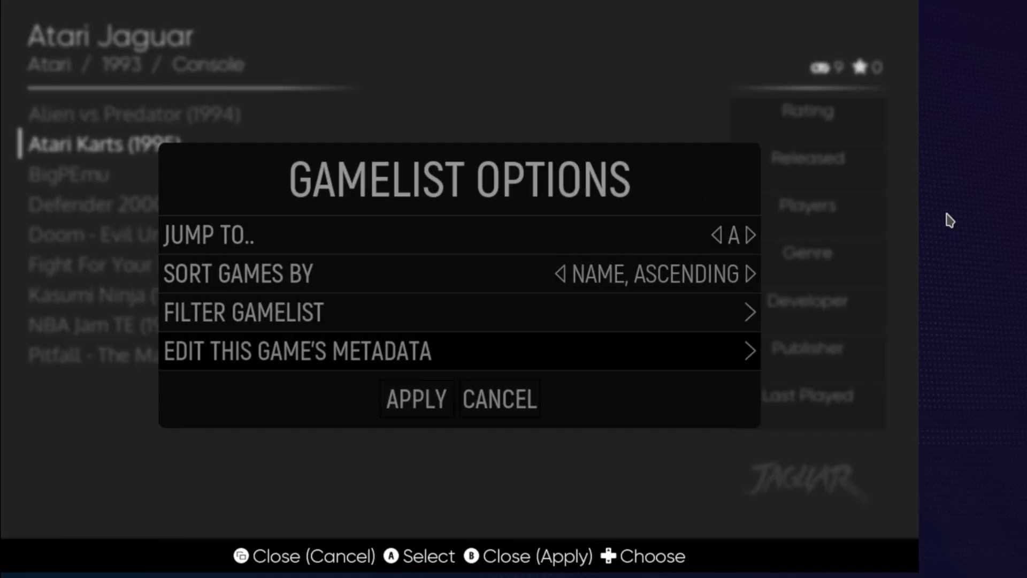
key("Return")
Step: Scrape Atari Karts (1995), accept the Atari Karts result and save the metadata changes
key("Up")
key("Down")
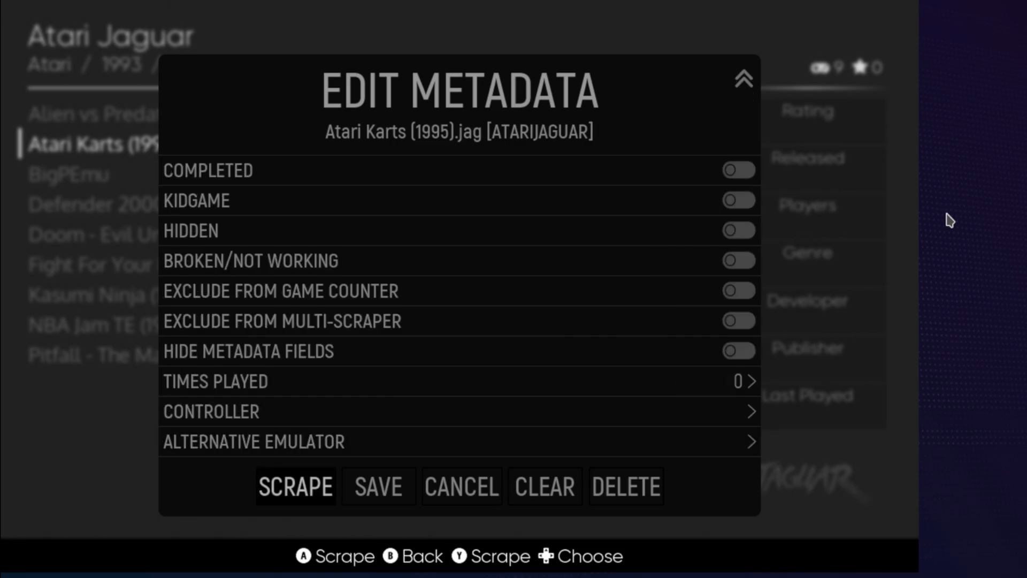
key("Return")
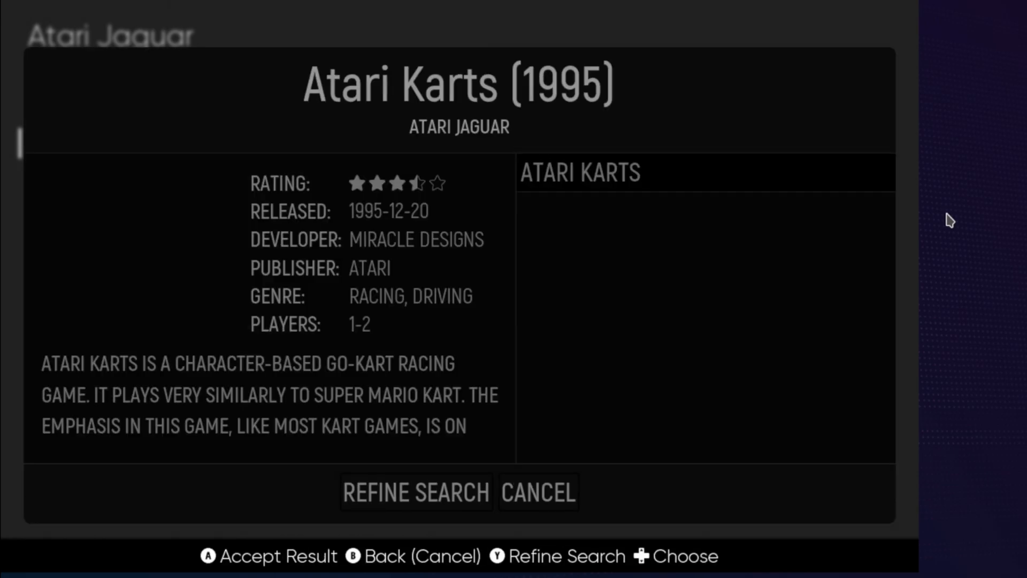
key("Return")
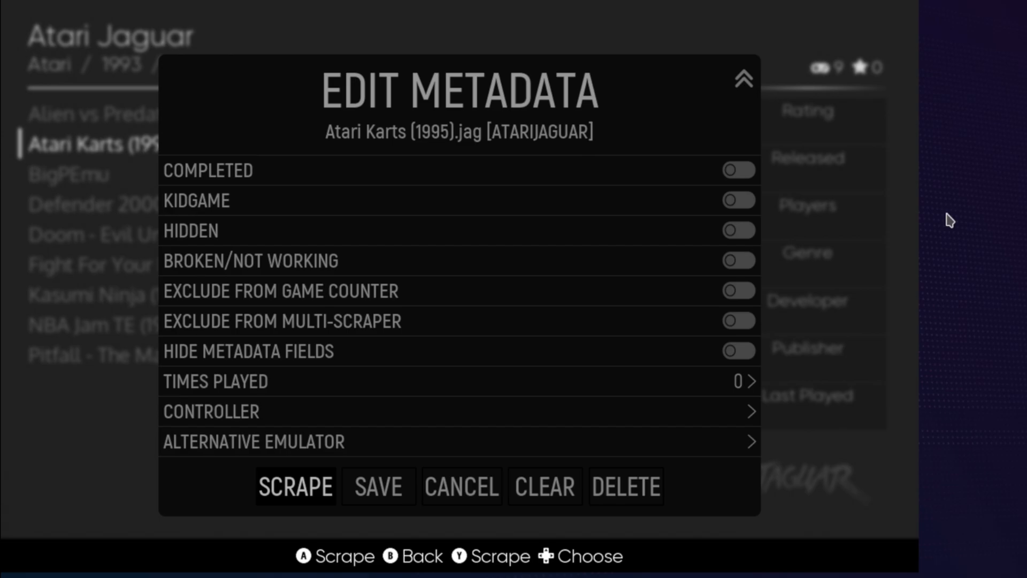
key("BackSpace")
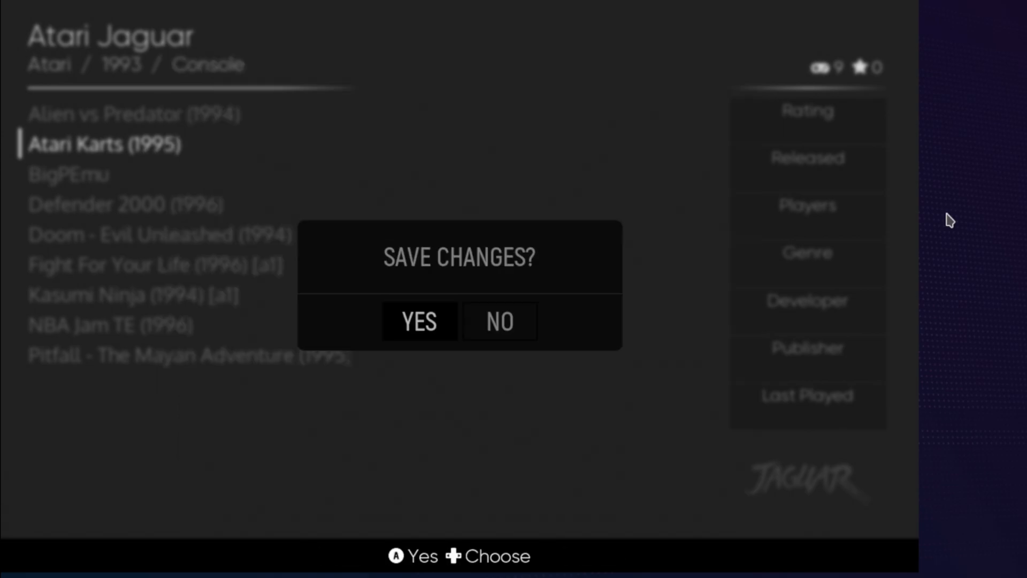
key("Return")
key("BackSpace")
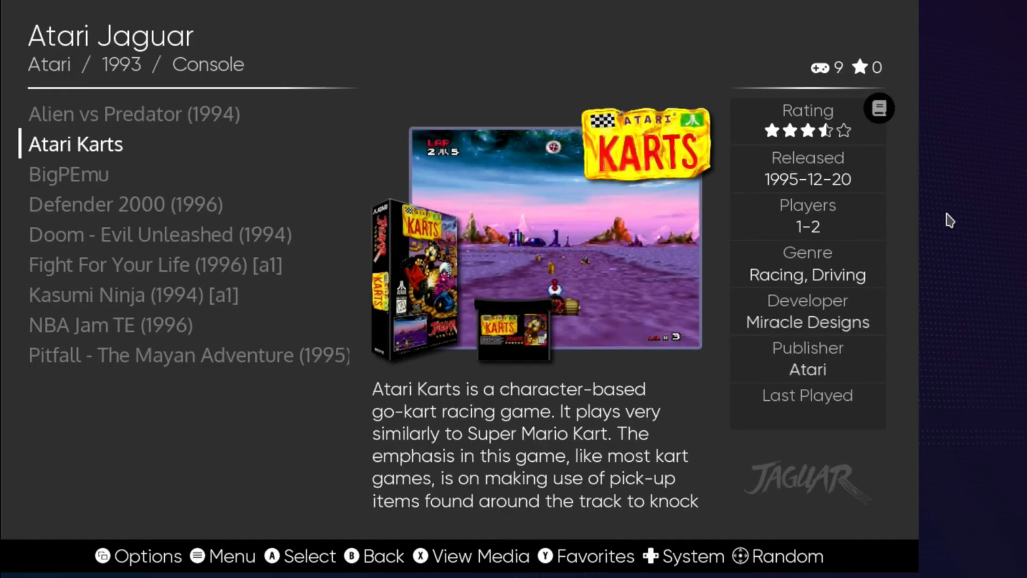